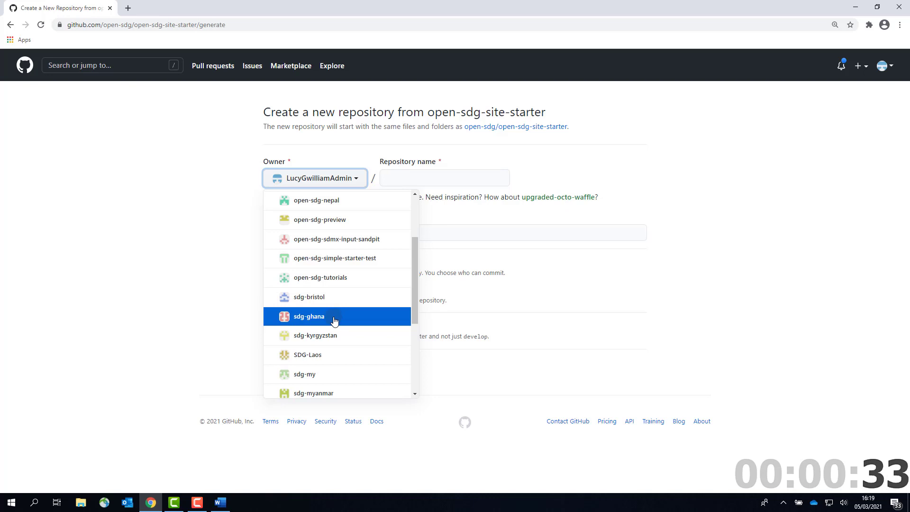
# Create a public repository named site under the sdg-ghana owner with all branches included, and bookmark its page
pyautogui.click(334, 321)
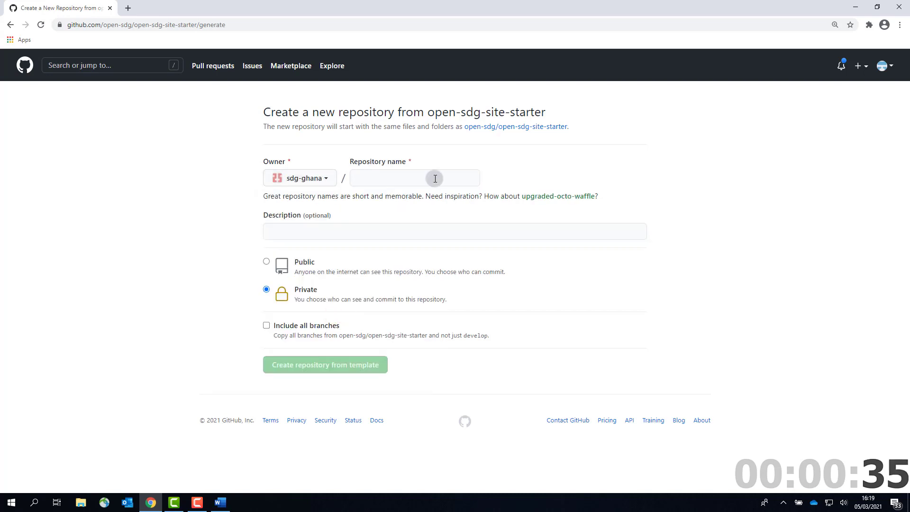
pyautogui.click(435, 179)
pyautogui.write('si')
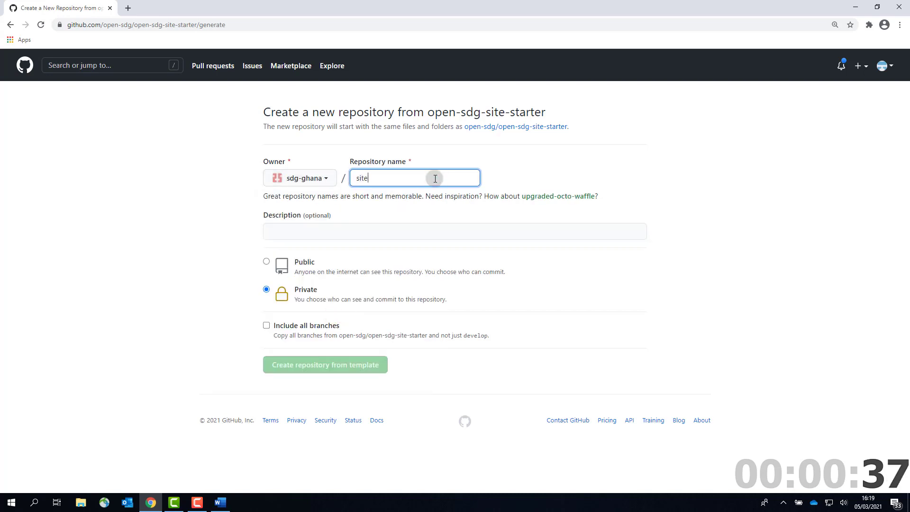
pyautogui.write('te')
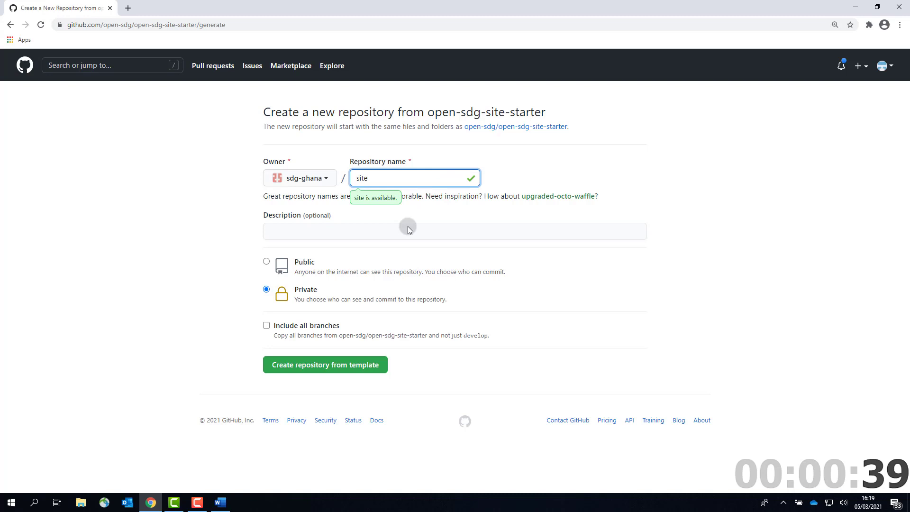
pyautogui.click(267, 262)
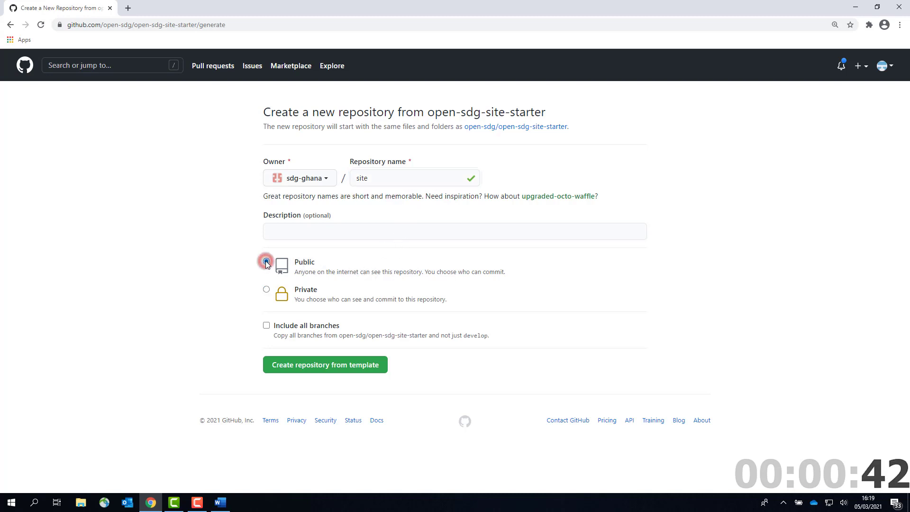
pyautogui.click(266, 325)
pyautogui.click(346, 365)
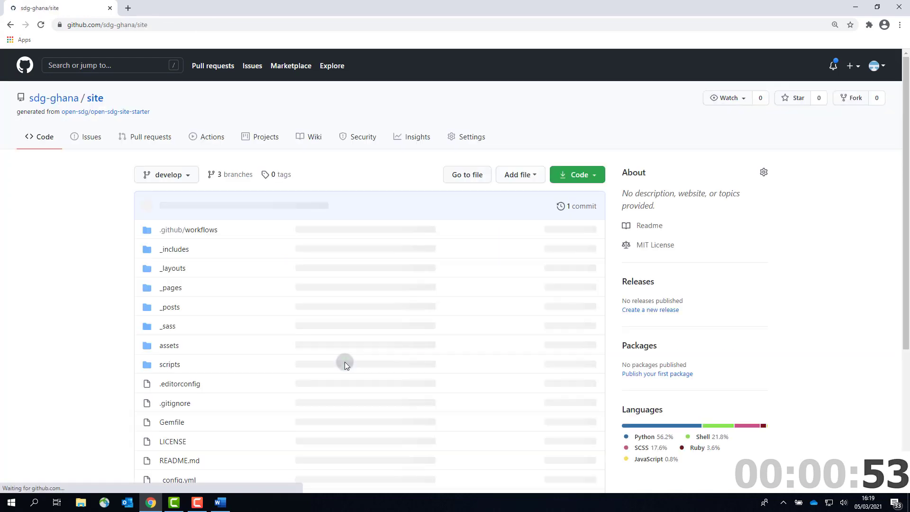
pyautogui.click(850, 25)
pyautogui.click(790, 112)
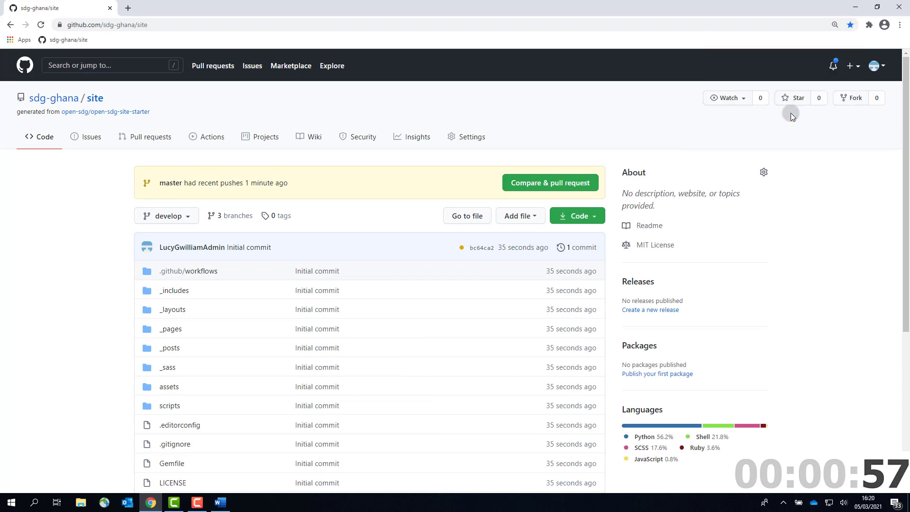
# Search all of GitHub for open-sdg-data-starter and start a new repository from the open-sdg template
pyautogui.click(88, 65)
pyautogui.write('open-sdg-data')
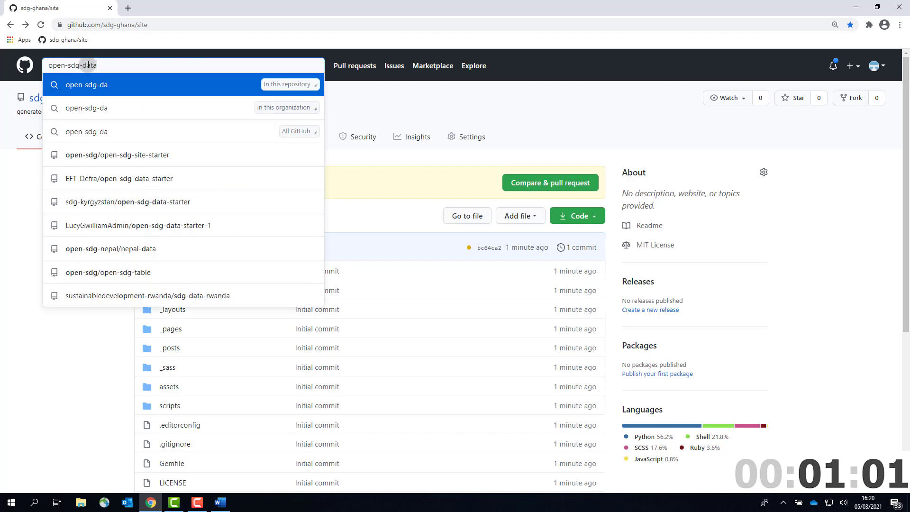
pyautogui.write('-starter')
pyautogui.click(113, 135)
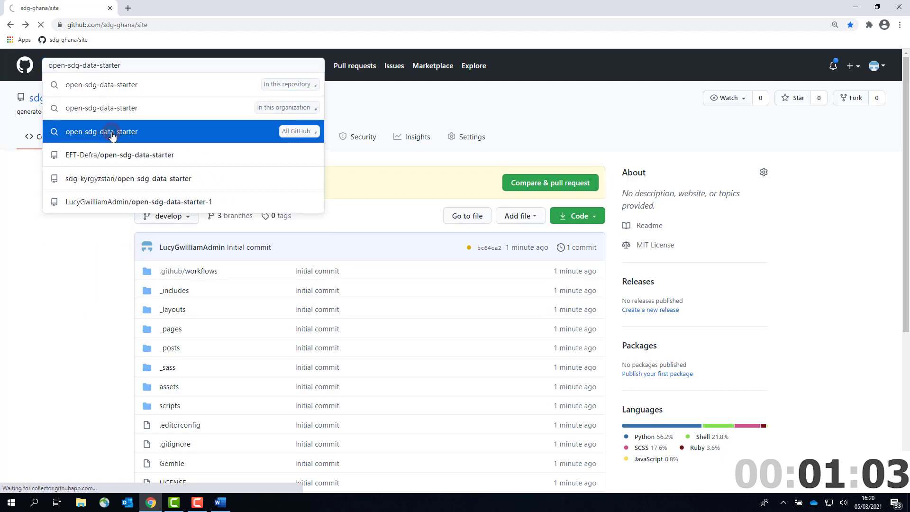
pyautogui.click(352, 140)
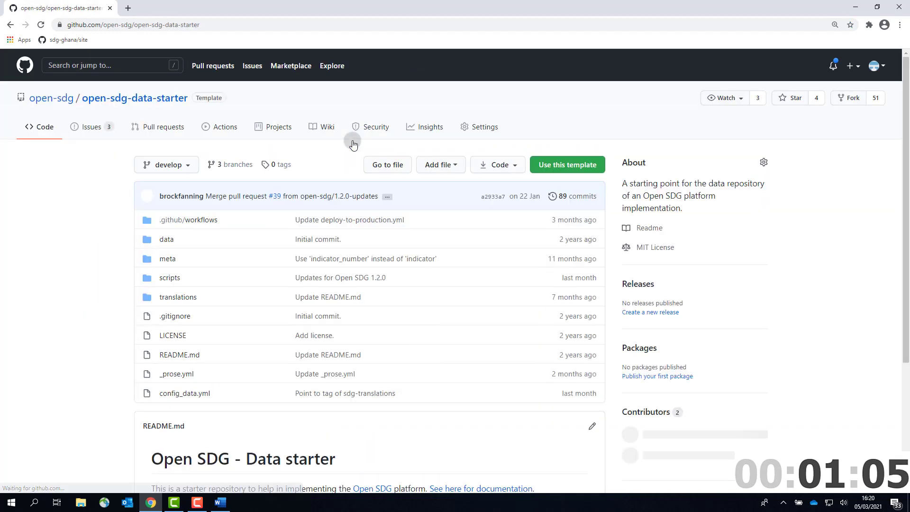
pyautogui.click(556, 169)
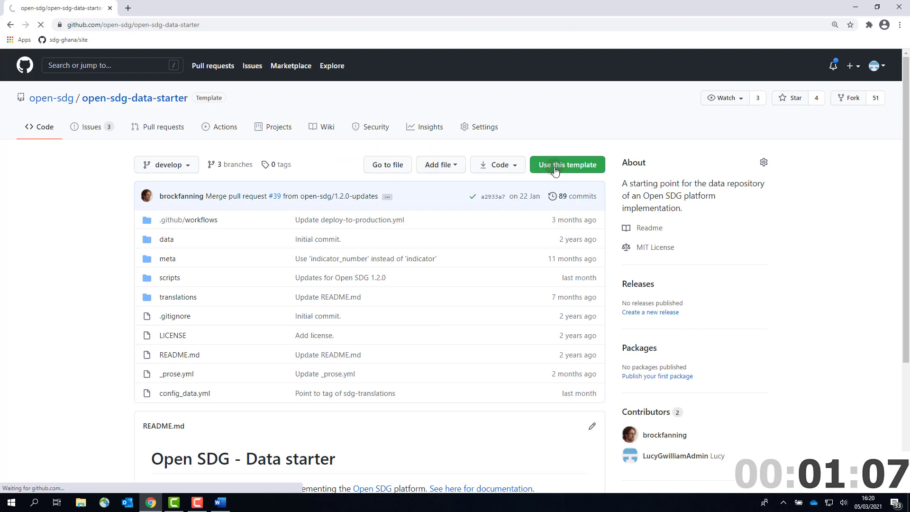
# Create a public repository named data under the sdg-ghana owner with all branches included, and bookmark its page
pyautogui.click(353, 174)
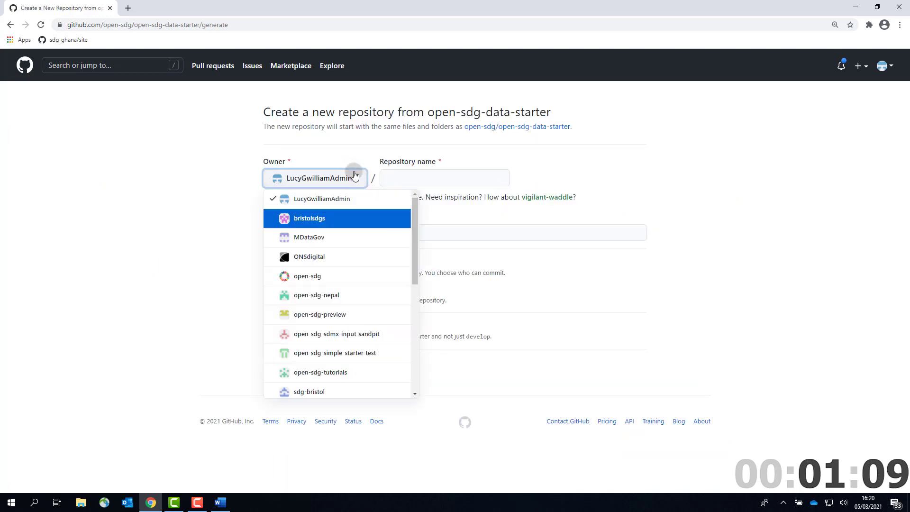
pyautogui.scroll(-2, 356, 284)
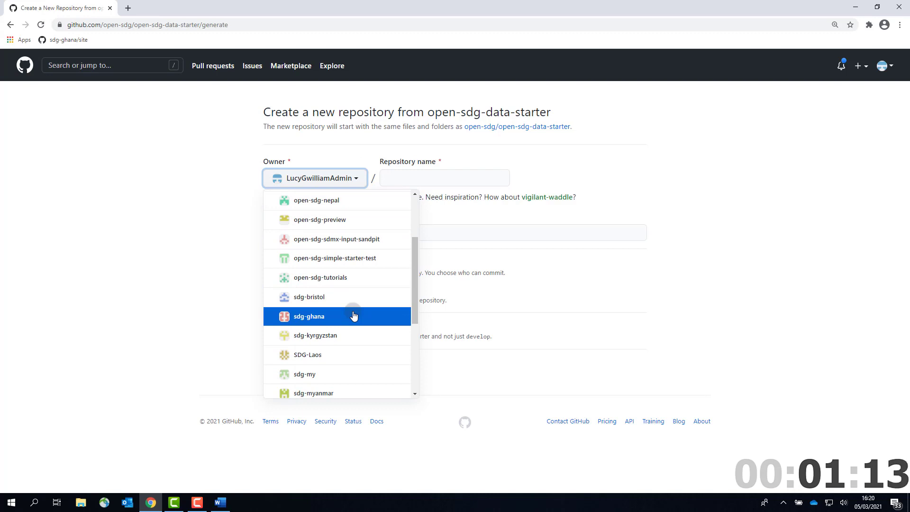
pyautogui.click(354, 317)
pyautogui.click(433, 179)
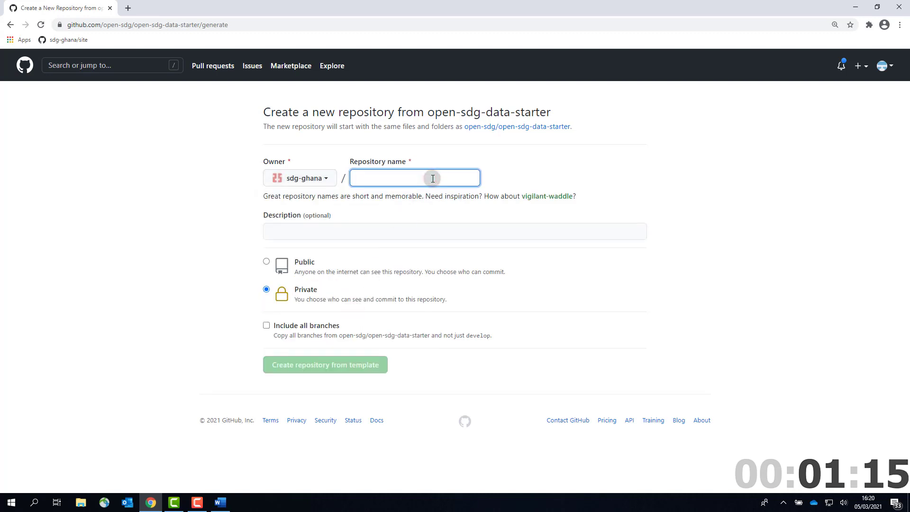
pyautogui.write('data')
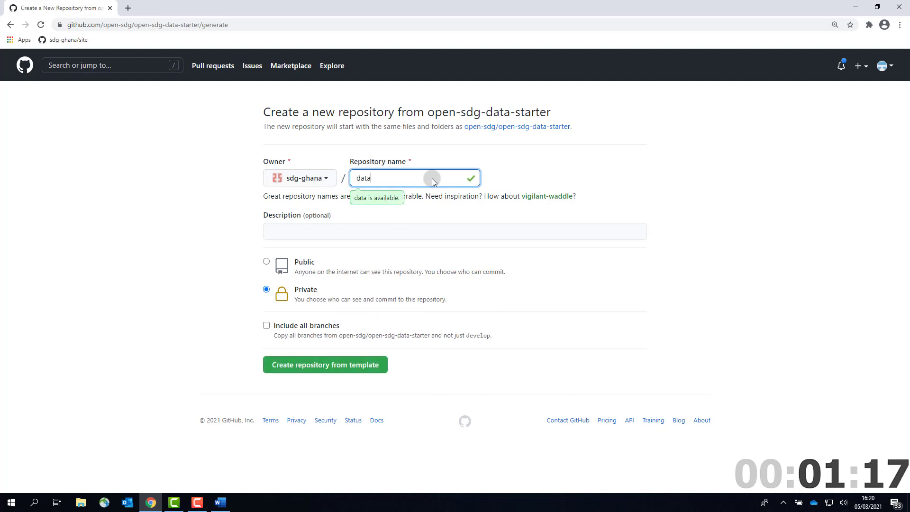
pyautogui.click(267, 262)
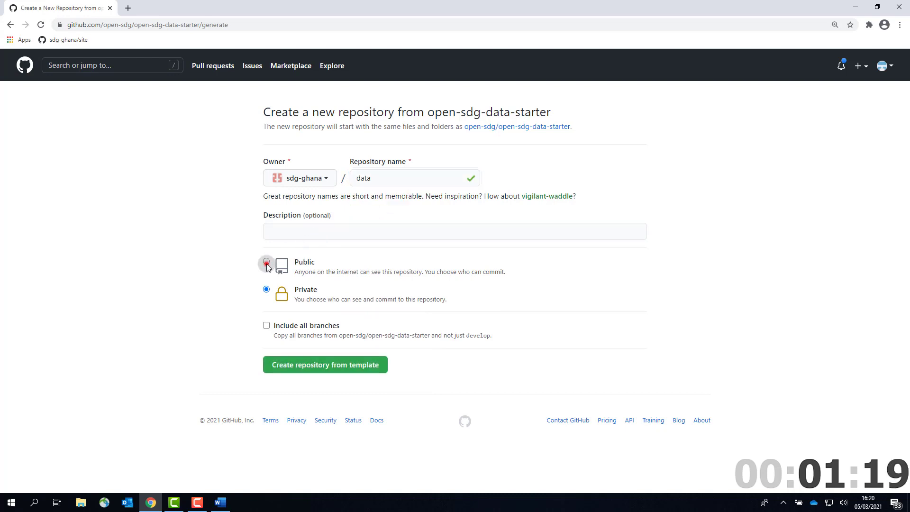
pyautogui.click(267, 326)
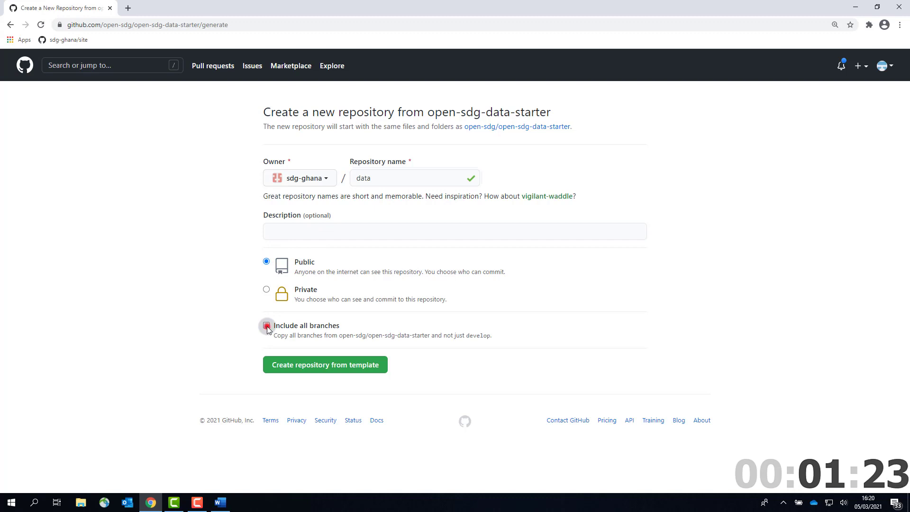
pyautogui.click(305, 368)
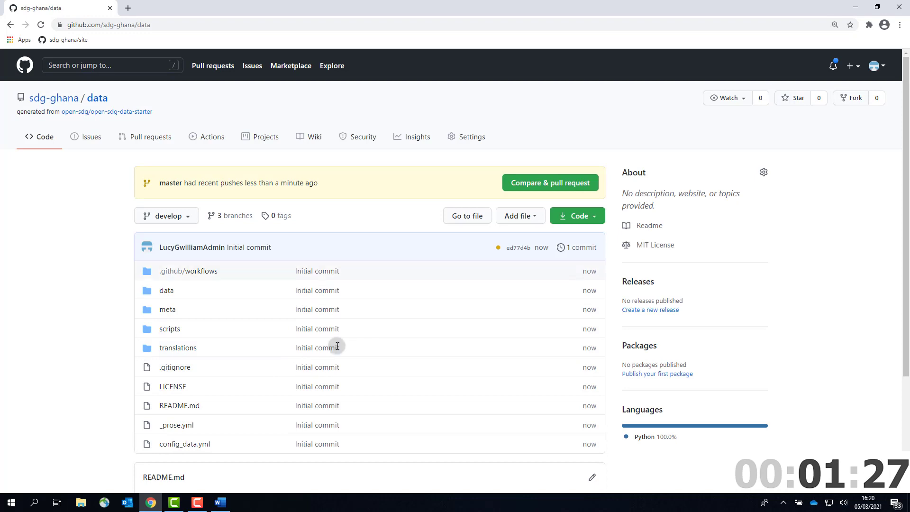
pyautogui.click(851, 25)
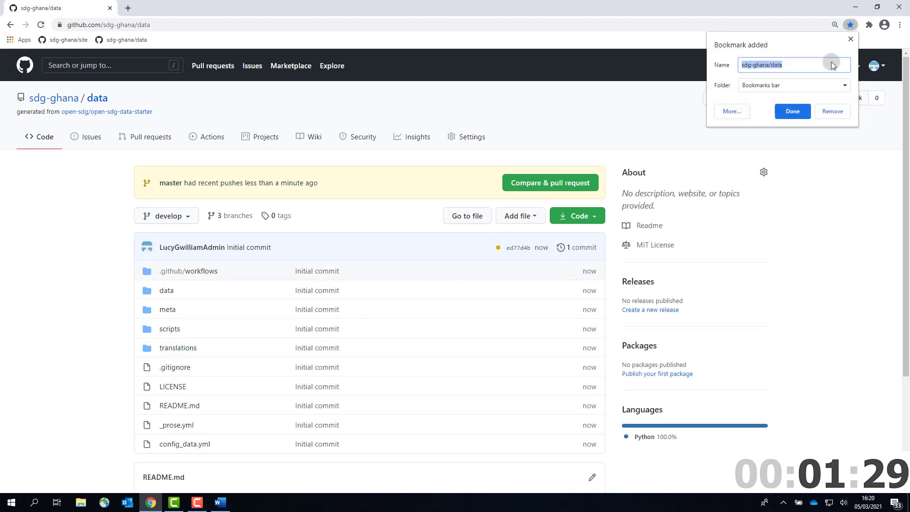
pyautogui.click(805, 114)
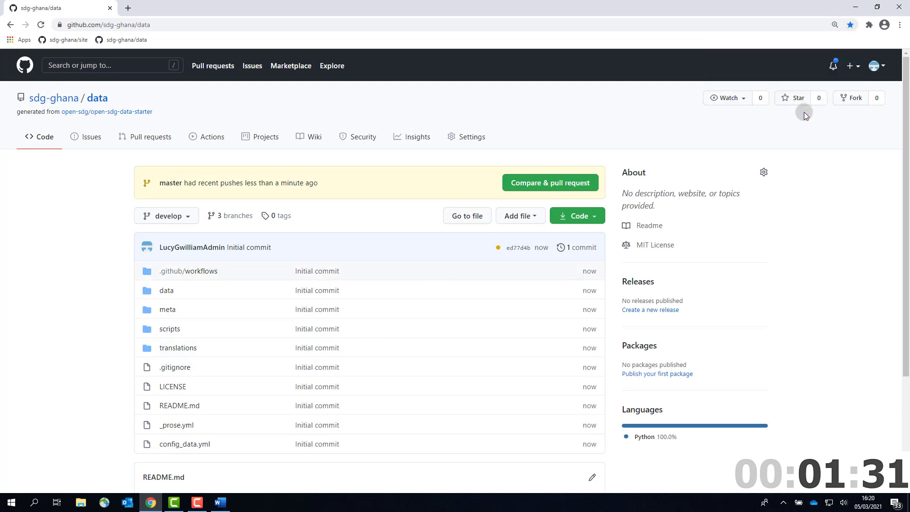
# Open config_data.yml in the data repository for editing and add "# This is a comment" on line 1
pyautogui.click(190, 444)
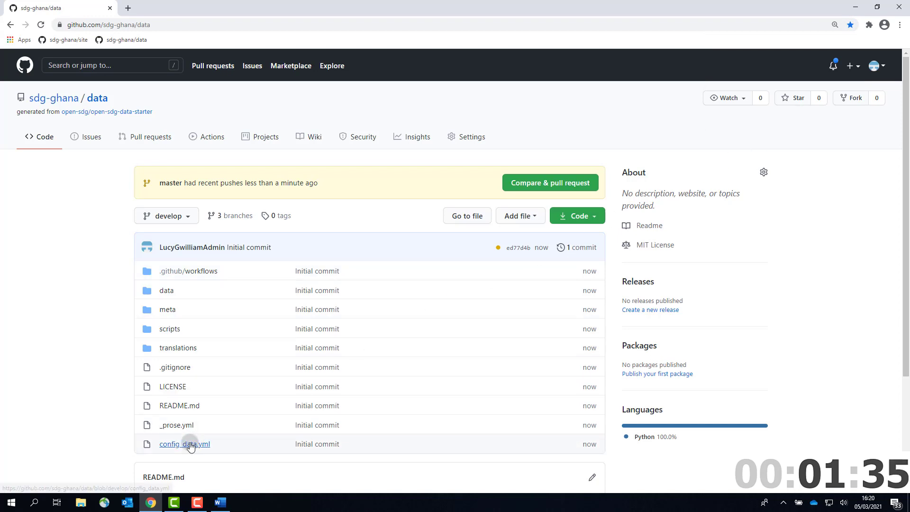
pyautogui.click(190, 445)
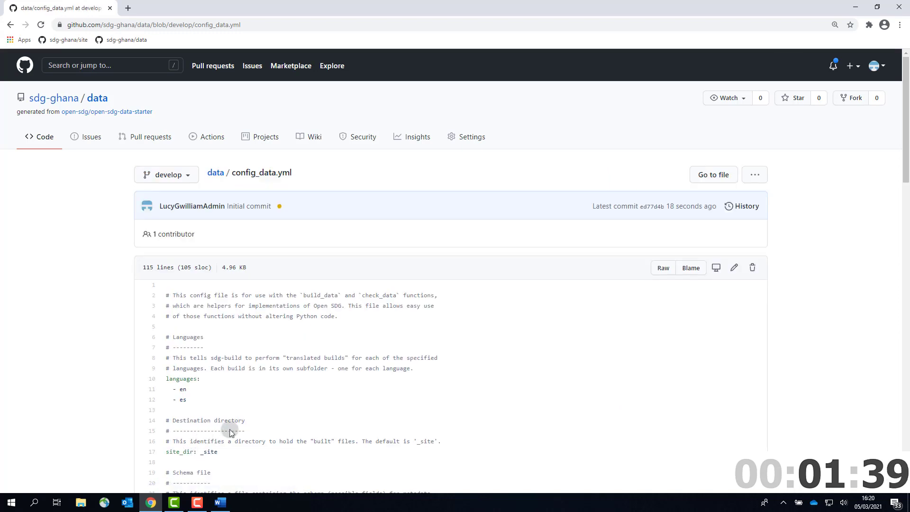
pyautogui.click(730, 268)
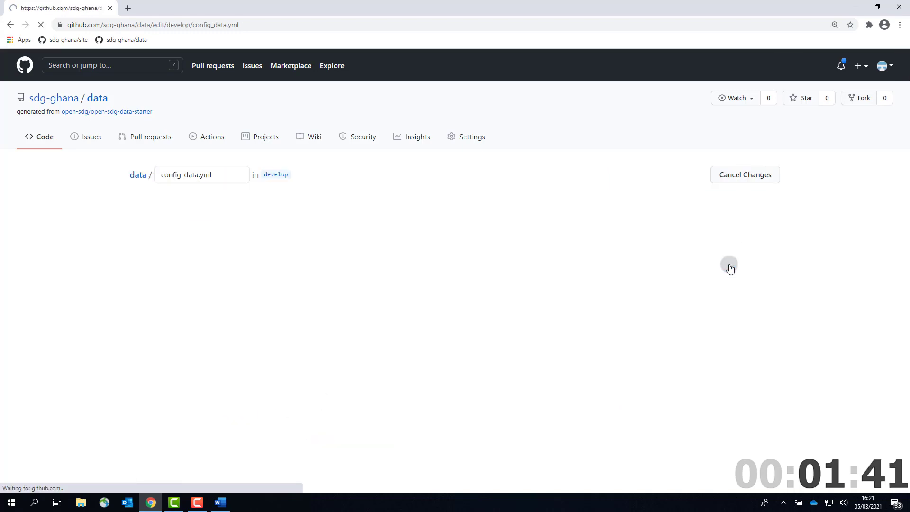
pyautogui.click(156, 226)
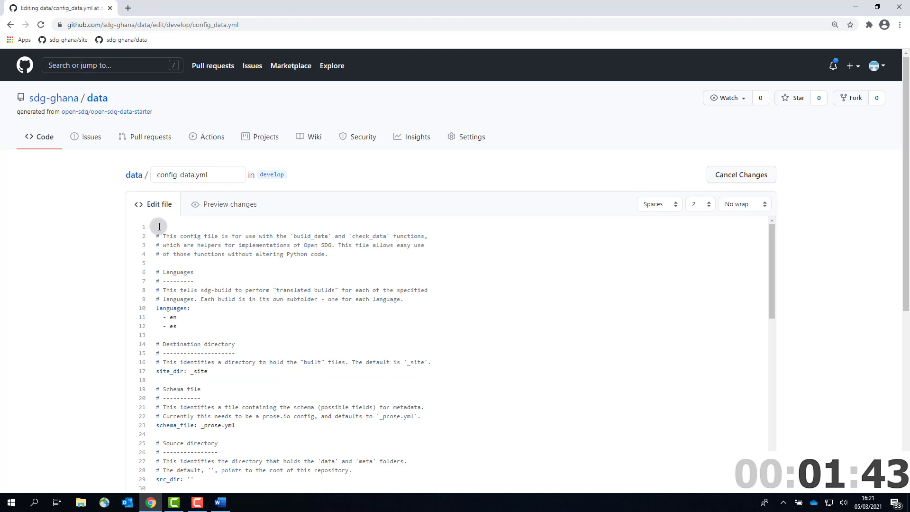
pyautogui.write('# This is a comment')
# Commit the config_data.yml change to a new branch and create a pull request into develop
pyautogui.scroll(-15, 159, 226)
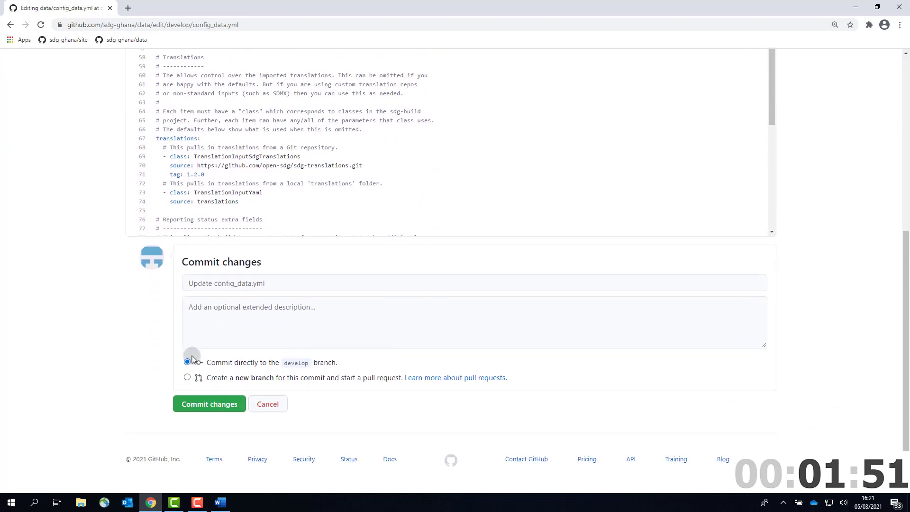
pyautogui.click(194, 378)
pyautogui.click(224, 430)
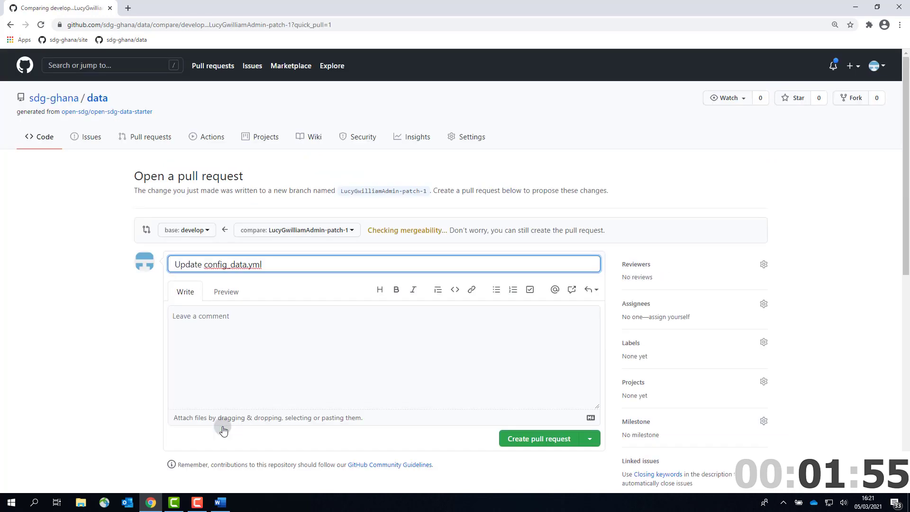
pyautogui.click(406, 439)
pyautogui.click(516, 441)
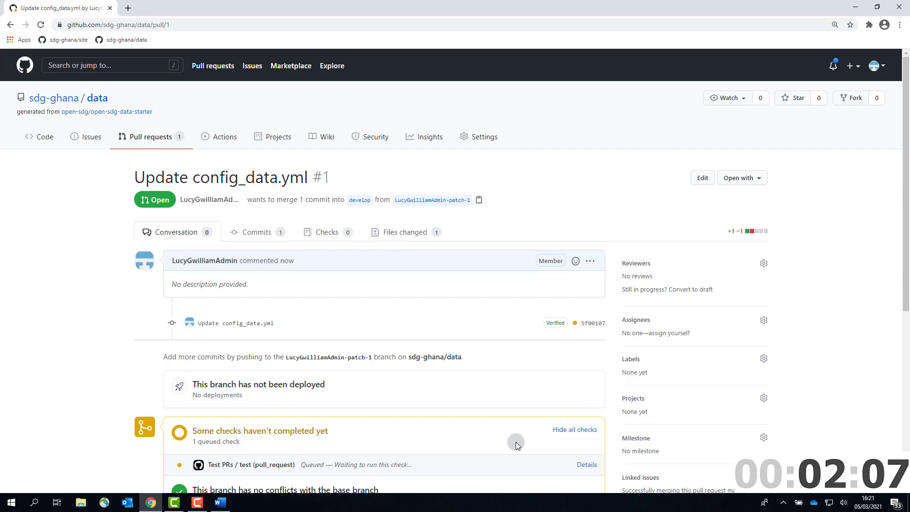
# Merge the config_data.yml pull request into develop once its checks pass, and delete the patch branch
pyautogui.scroll(-2, 516, 443)
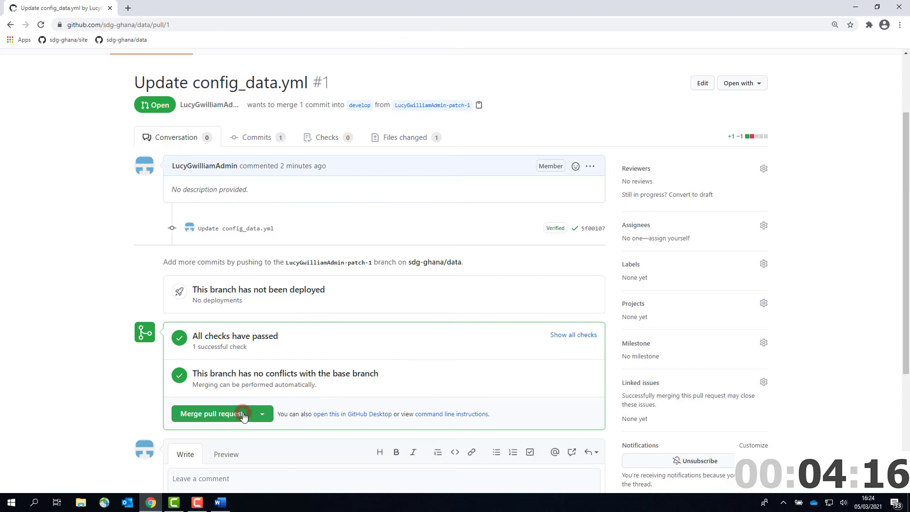
pyautogui.click(243, 413)
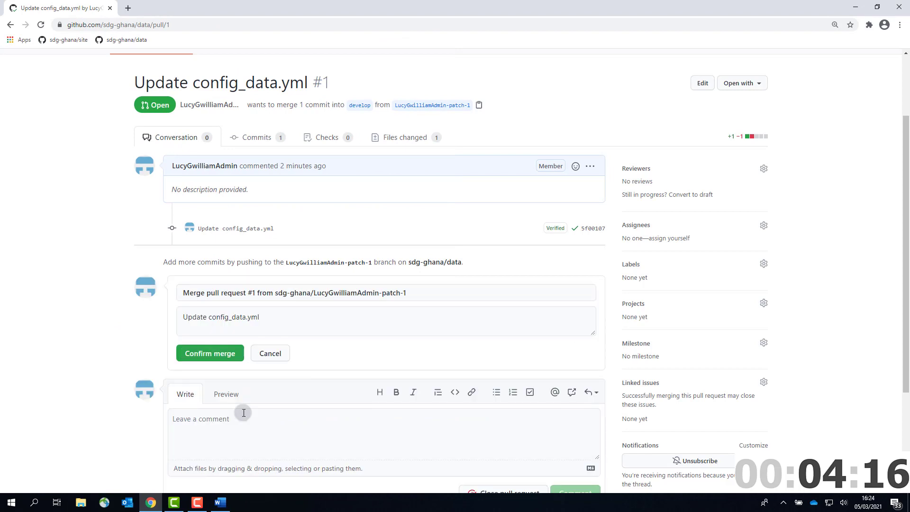
pyautogui.click(220, 355)
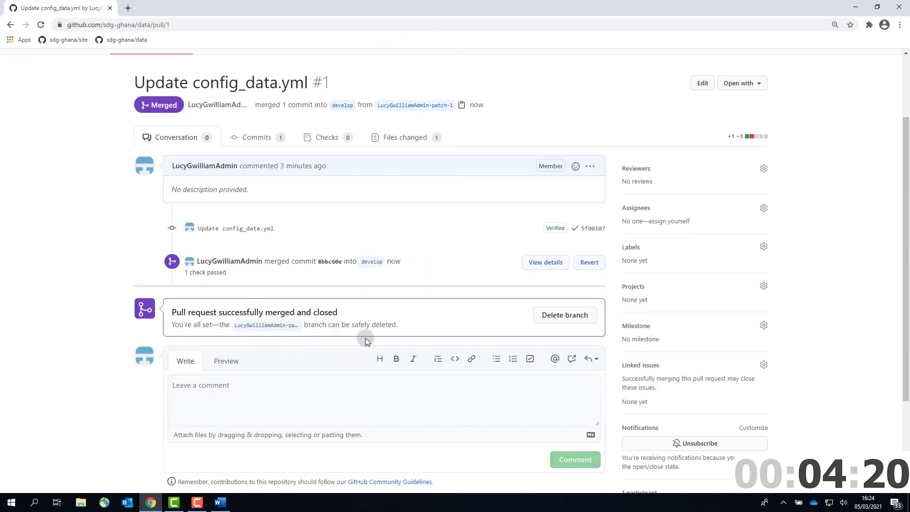
pyautogui.click(554, 321)
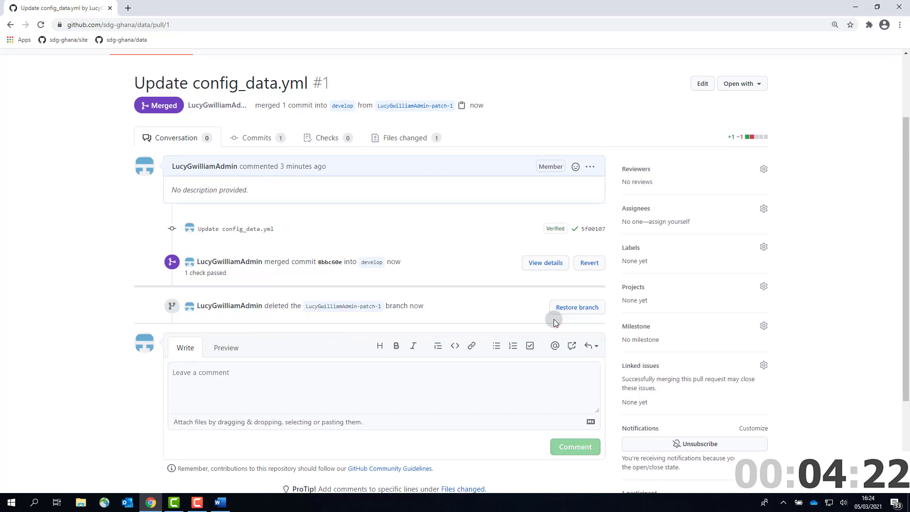
# Go to the sdg-ghana organization's site repository and open its _config.yml file
pyautogui.scroll(2, 110, 263)
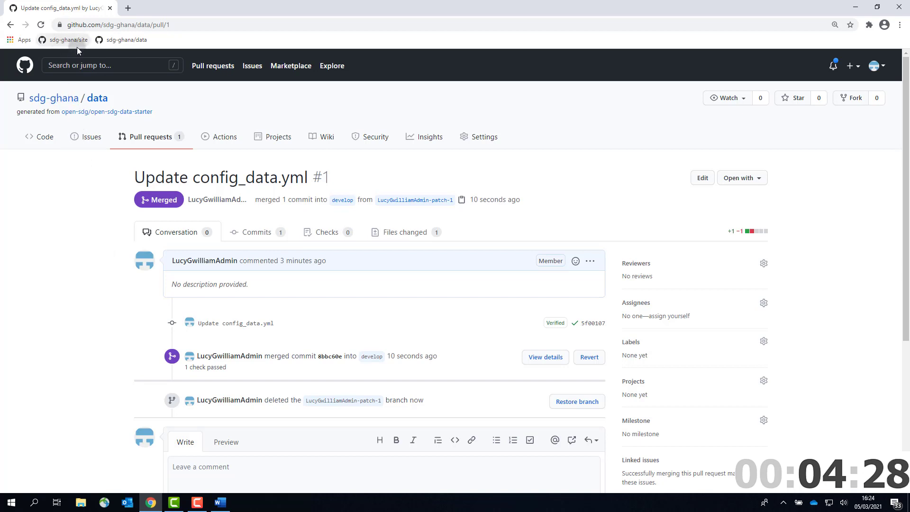
pyautogui.click(61, 102)
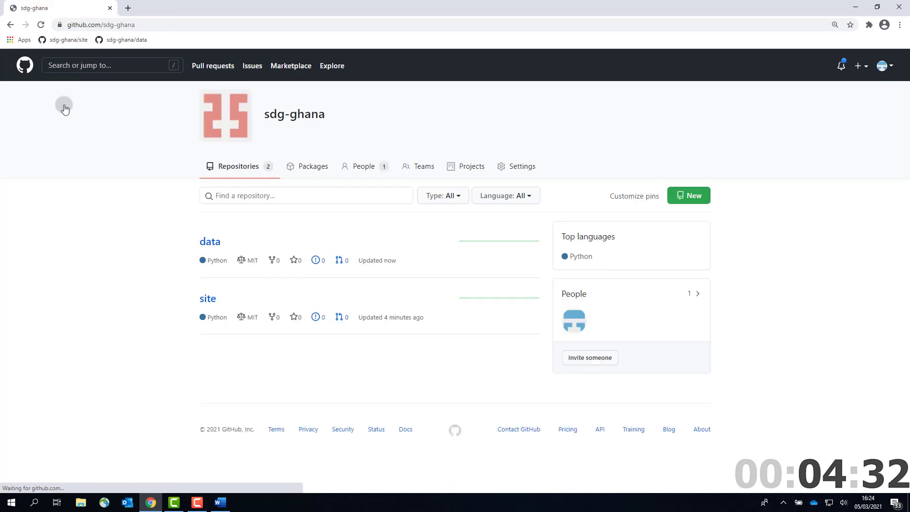
pyautogui.click(206, 298)
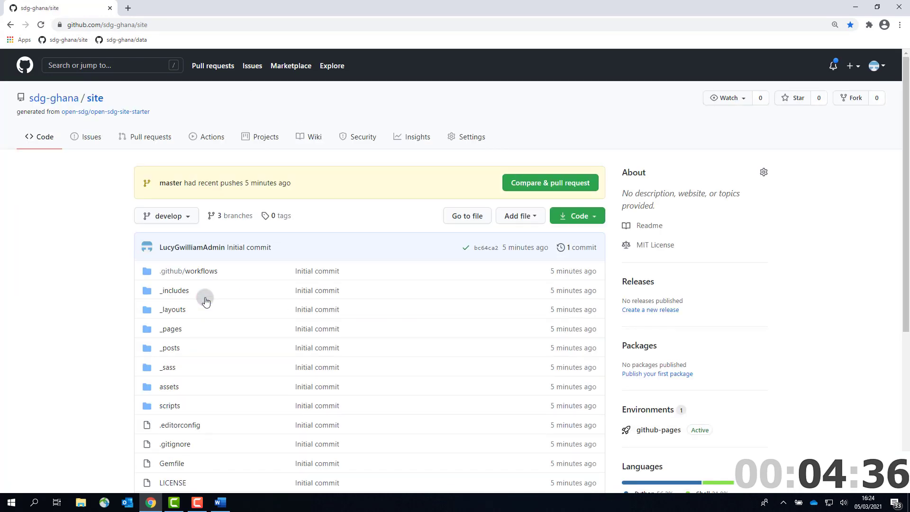
pyautogui.scroll(-3, 203, 303)
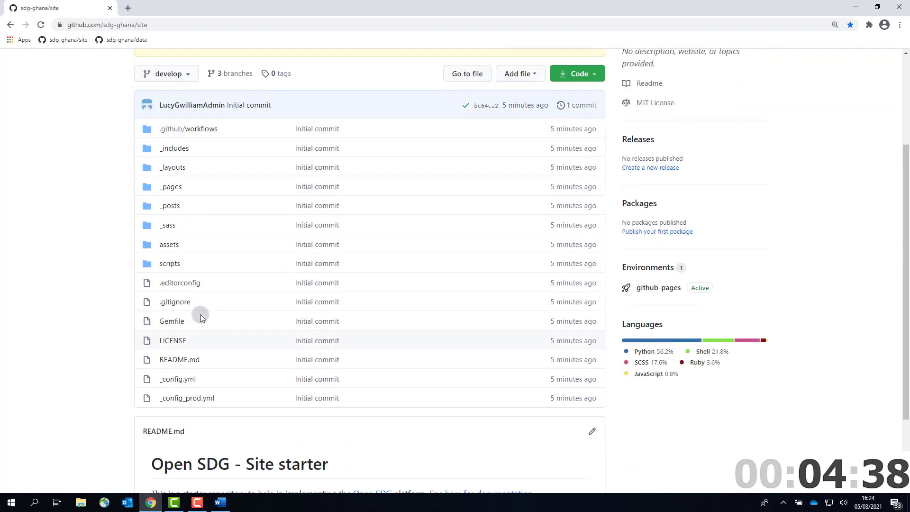
pyautogui.click(184, 377)
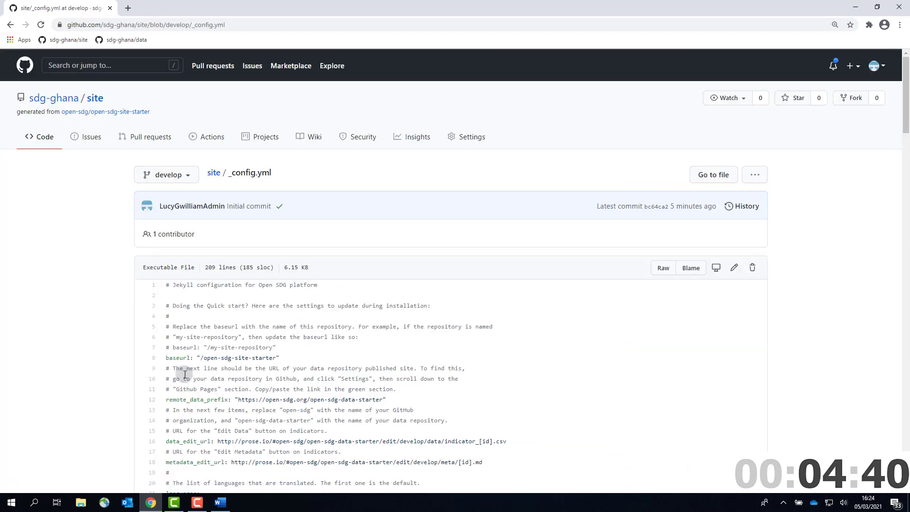
# Open the site repository's _config.yml for editing and set baseurl to "/site"
pyautogui.click(734, 268)
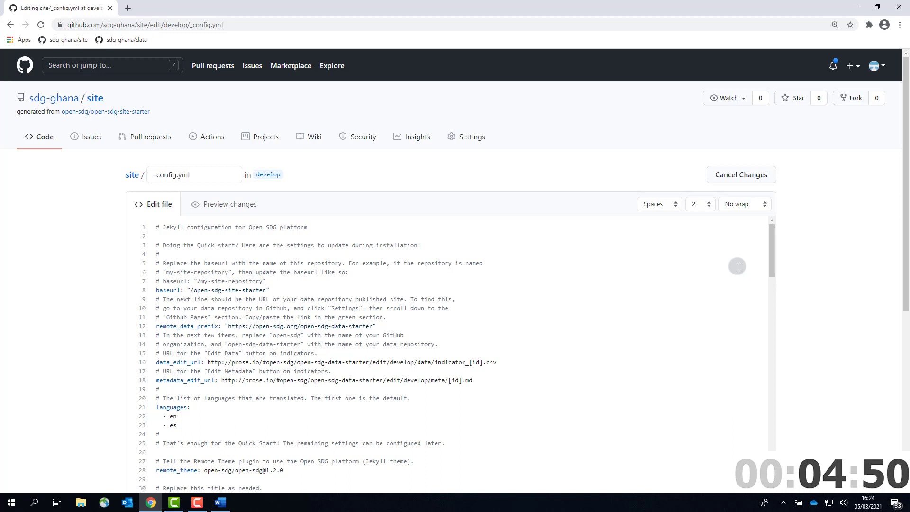
pyautogui.click(267, 290)
pyautogui.moveTo(254, 290); pyautogui.dragTo(193, 290)
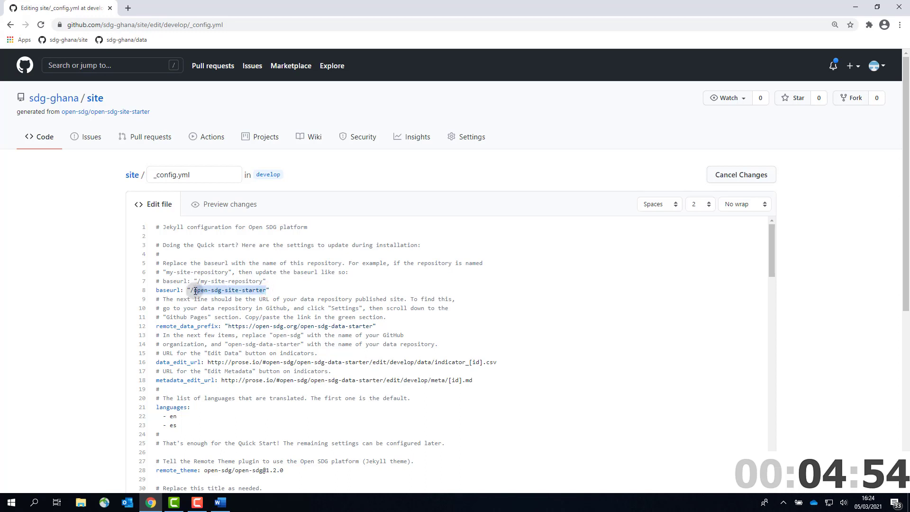
pyautogui.write('site')
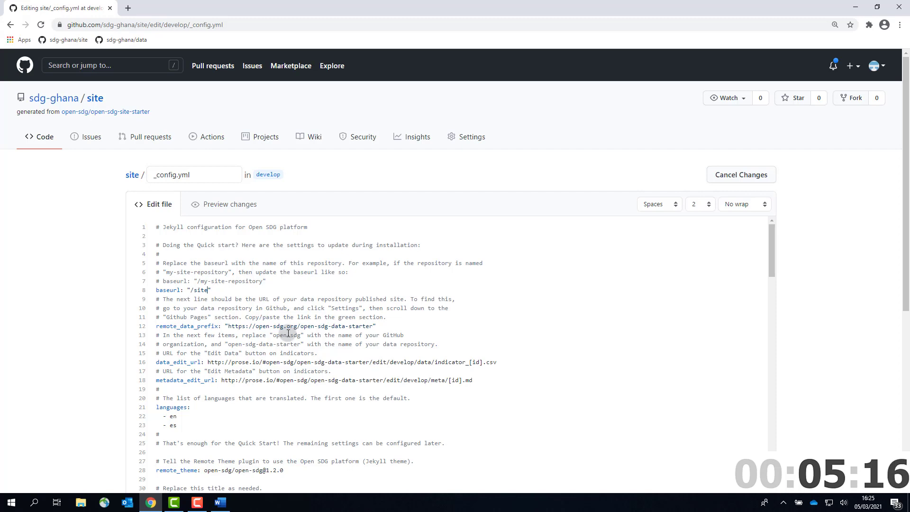
# Open the sdg-ghana/data repository's settings separately and copy its published GitHub Pages URL
pyautogui.rightClick(115, 40)
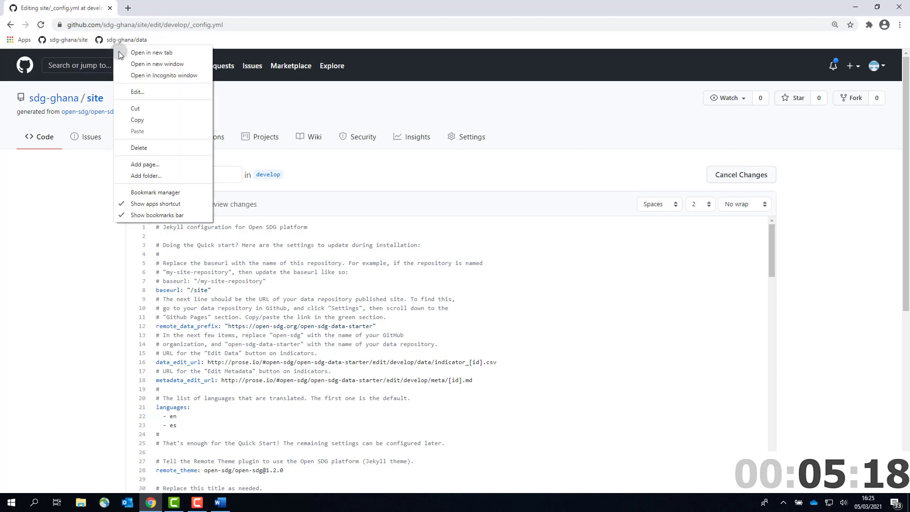
pyautogui.click(120, 54)
pyautogui.click(148, 9)
pyautogui.click(452, 146)
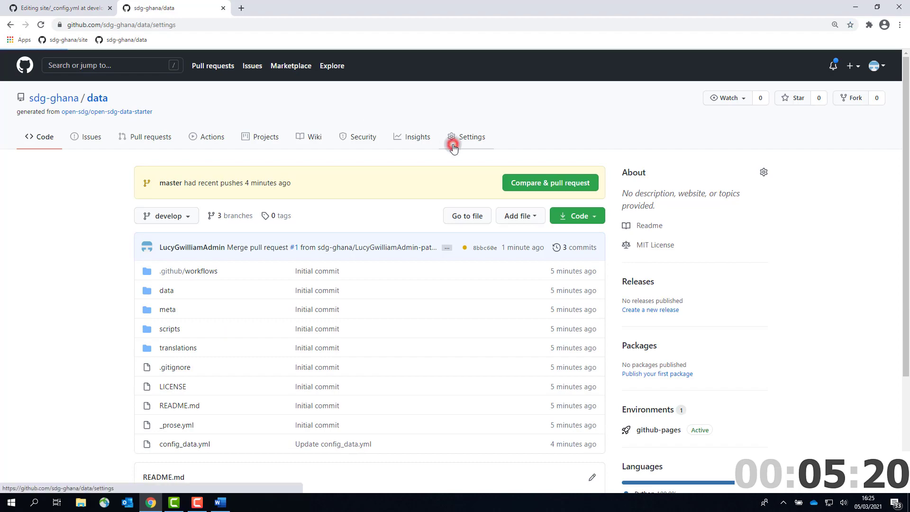
pyautogui.scroll(-14, 434, 278)
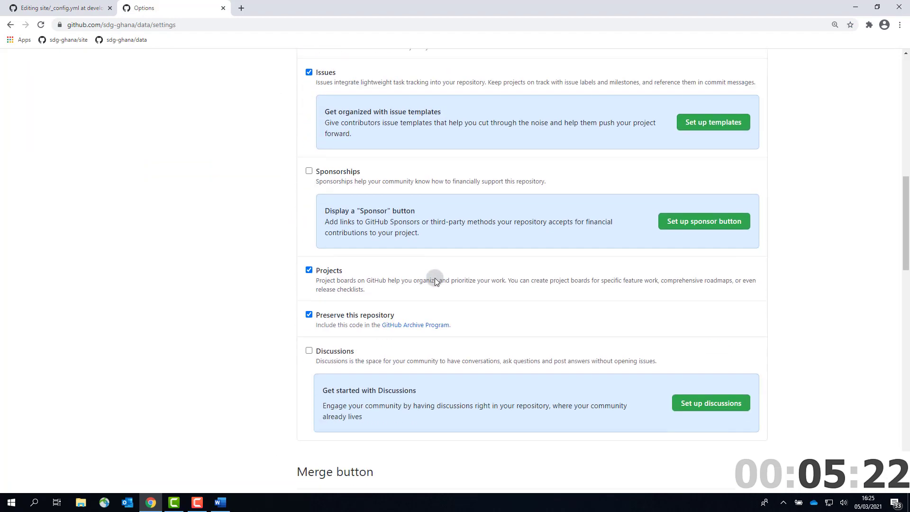
pyautogui.scroll(-14, 435, 277)
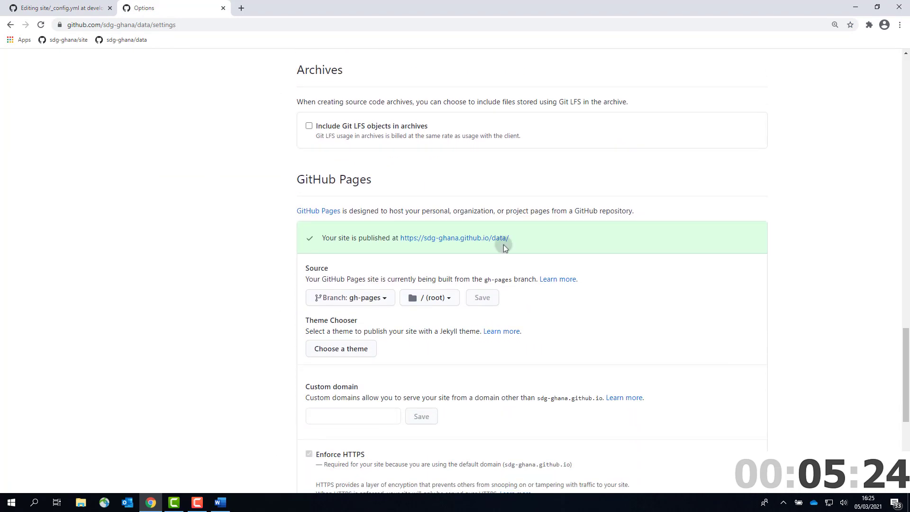
pyautogui.moveTo(503, 244); pyautogui.dragTo(425, 245)
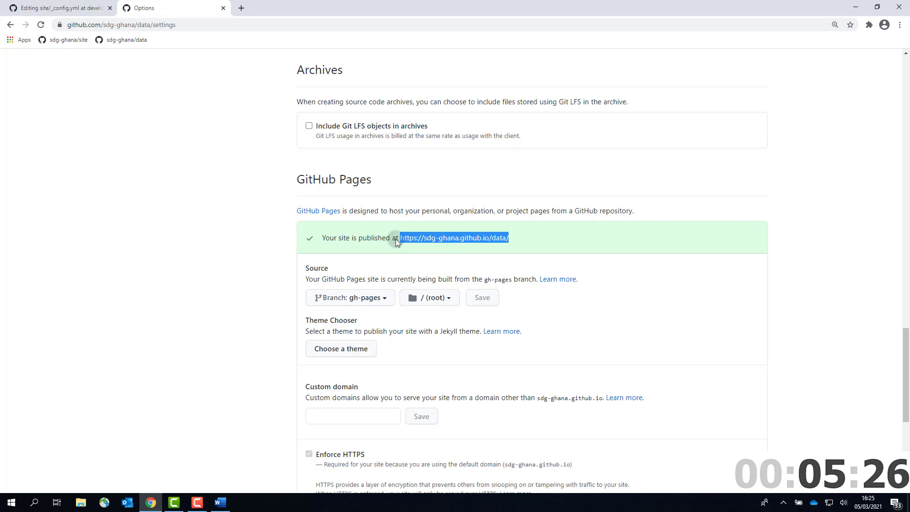
pyautogui.click(101, 7)
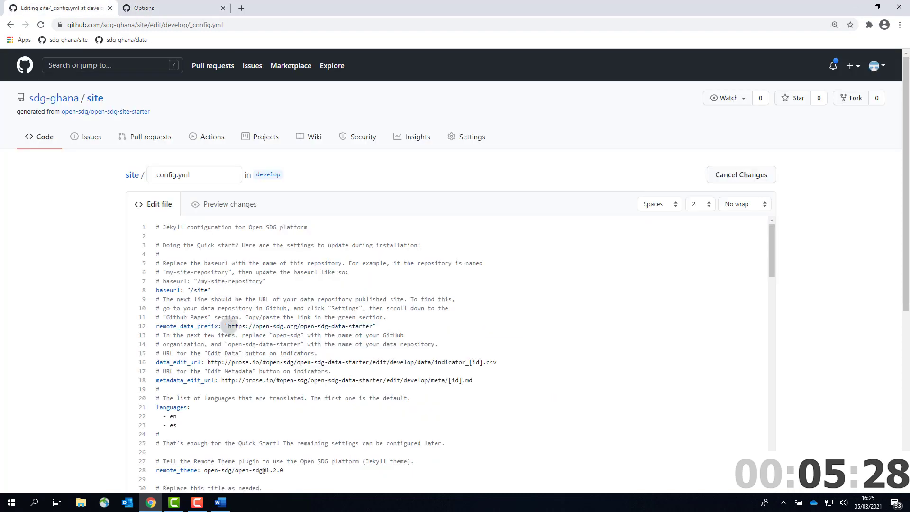
pyautogui.moveTo(228, 326); pyautogui.dragTo(373, 327)
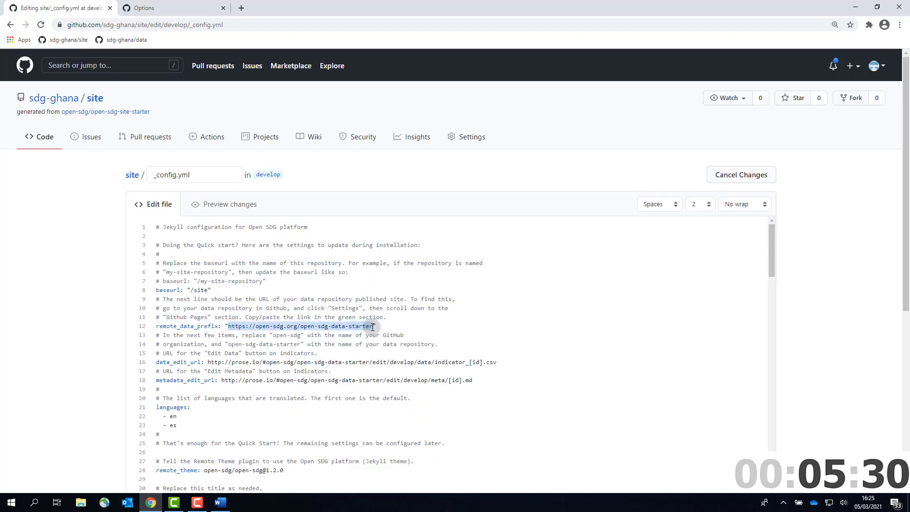
pyautogui.write('https://sdg-ghana.github.io/data/')
# In data_edit_url, replace the organization with sdg-ghana and the repository name with data
pyautogui.scroll(-1, 373, 327)
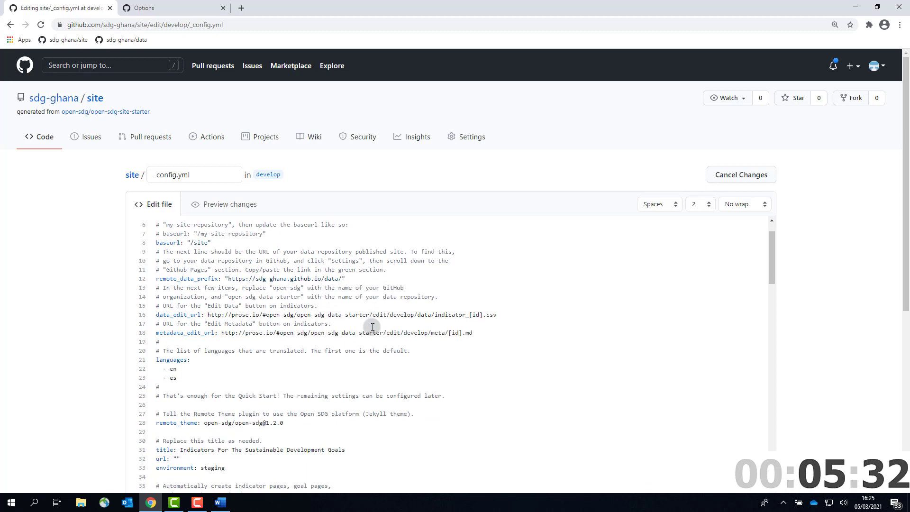
pyautogui.moveTo(294, 317); pyautogui.dragTo(265, 317)
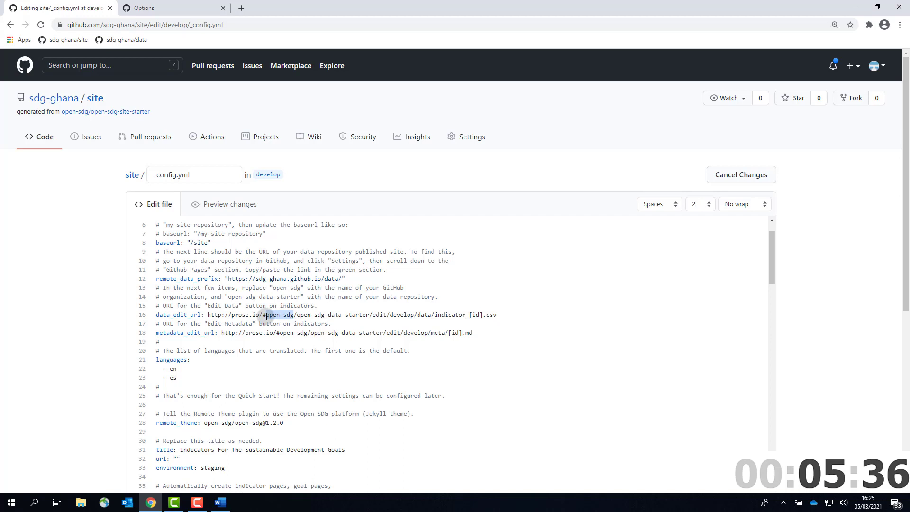
pyautogui.write('sdg-')
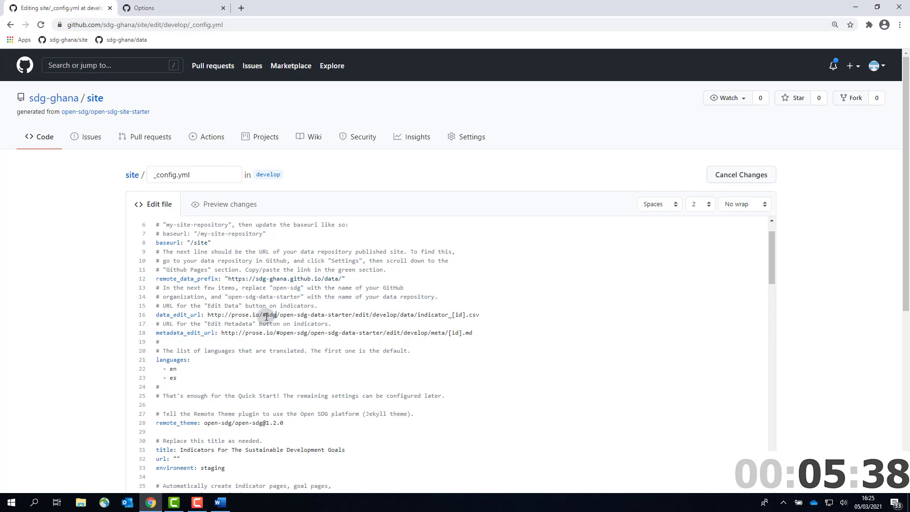
pyautogui.write('ghana')
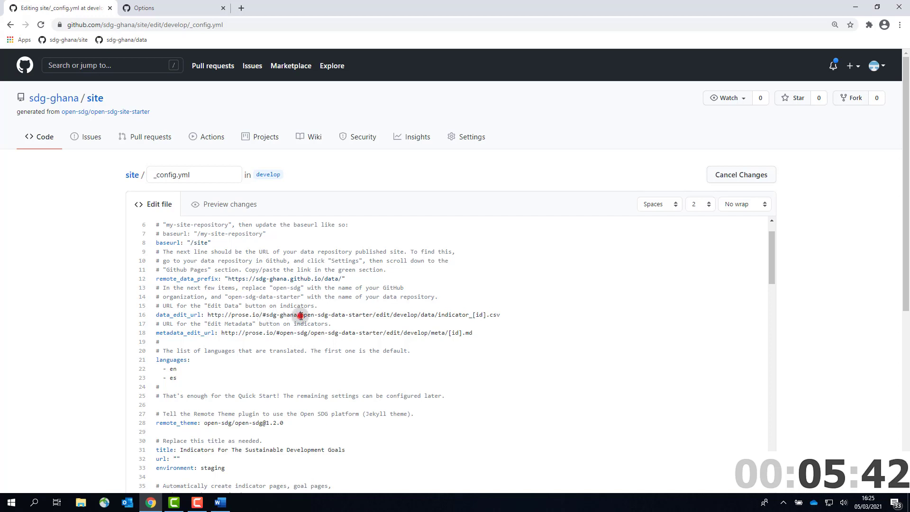
pyautogui.moveTo(301, 315); pyautogui.dragTo(372, 315)
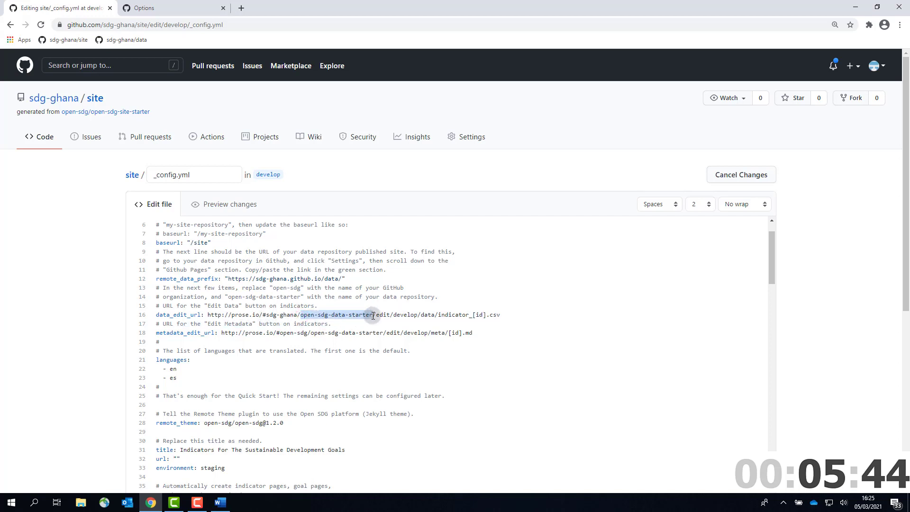
pyautogui.write('data')
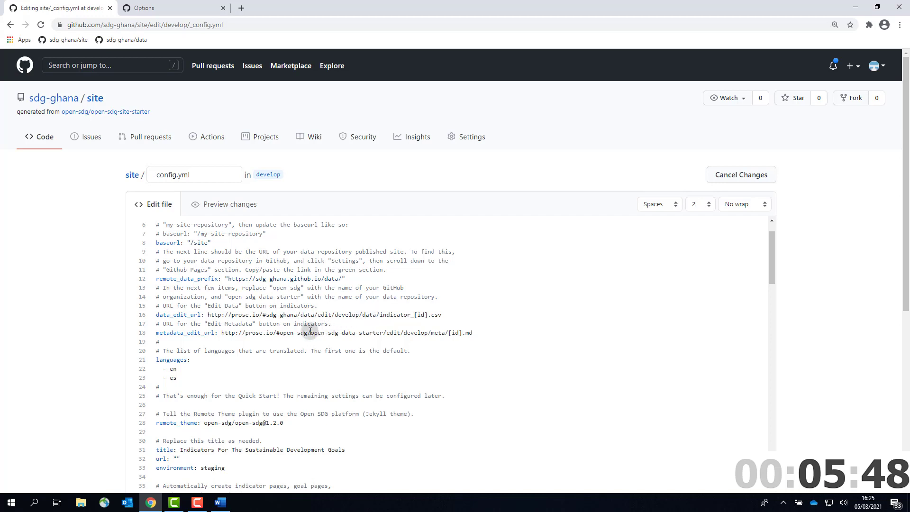
# In metadata_edit_url, change the organization to sdg-ghana and the repository to data
pyautogui.moveTo(307, 333); pyautogui.dragTo(281, 334)
pyautogui.write('sdg-ghana')
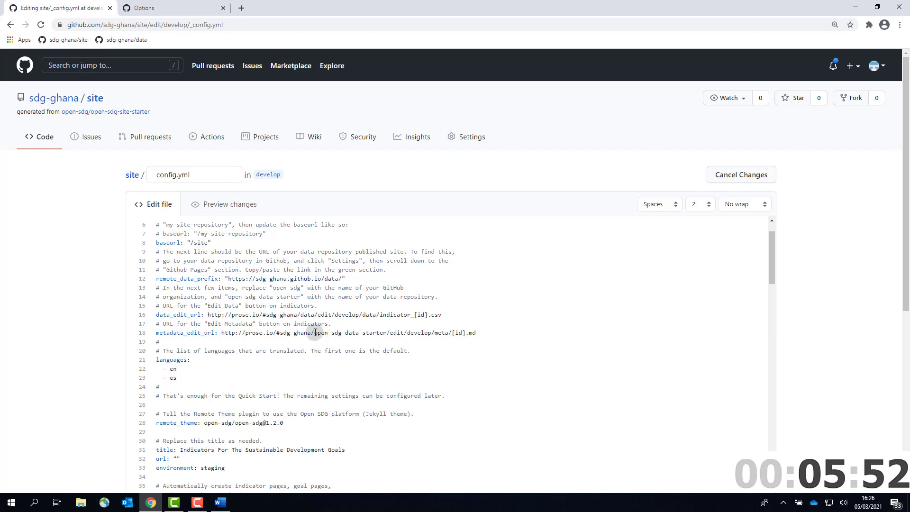
pyautogui.moveTo(314, 333); pyautogui.dragTo(386, 334)
pyautogui.write('data')
# Commit the _config.yml changes to a new branch and create a pull request into develop
pyautogui.scroll(-14, 389, 335)
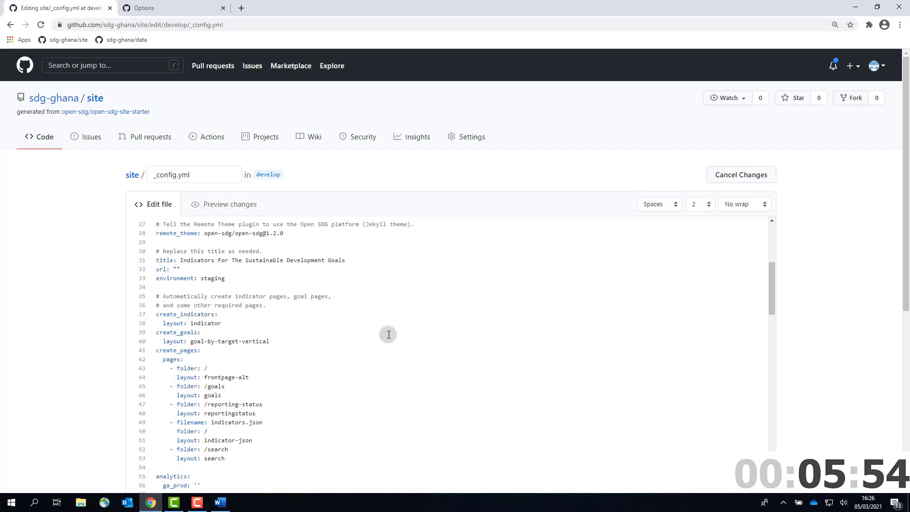
pyautogui.scroll(-11, 310, 359)
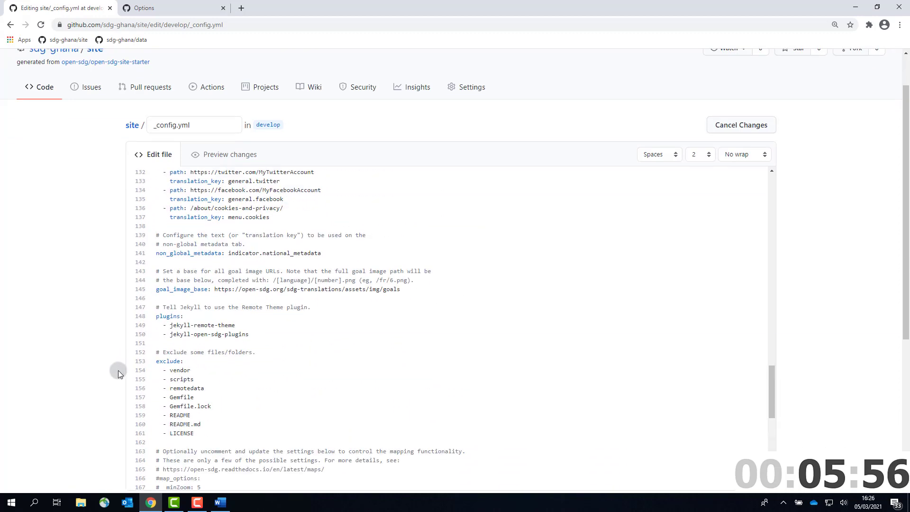
pyautogui.scroll(-5, 118, 370)
pyautogui.click(187, 444)
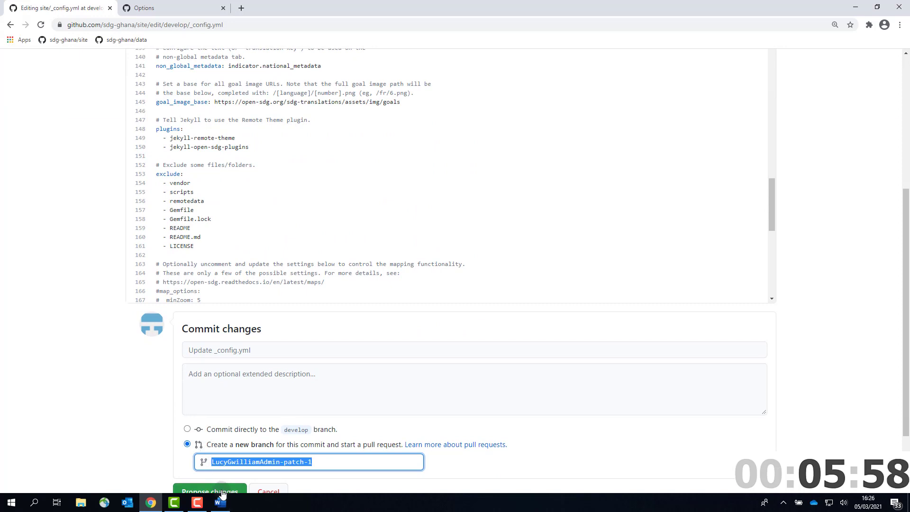
pyautogui.click(222, 491)
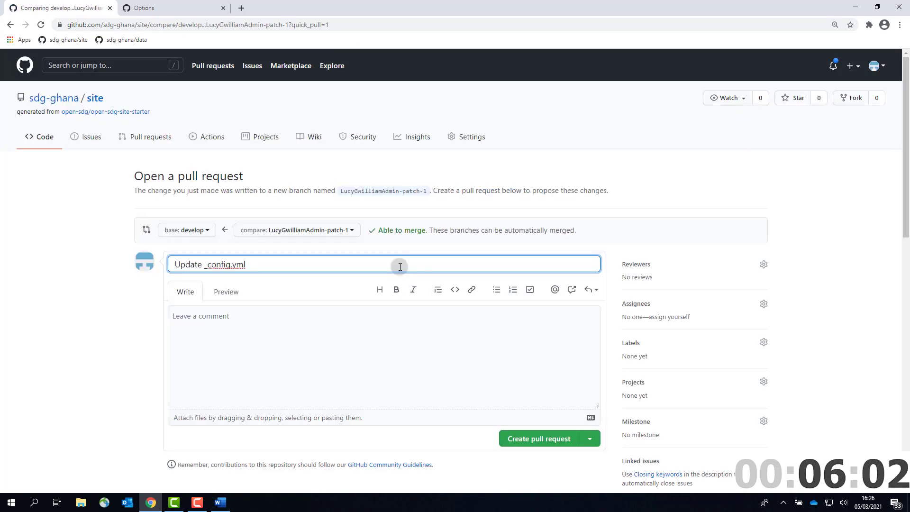
pyautogui.scroll(-1, 400, 266)
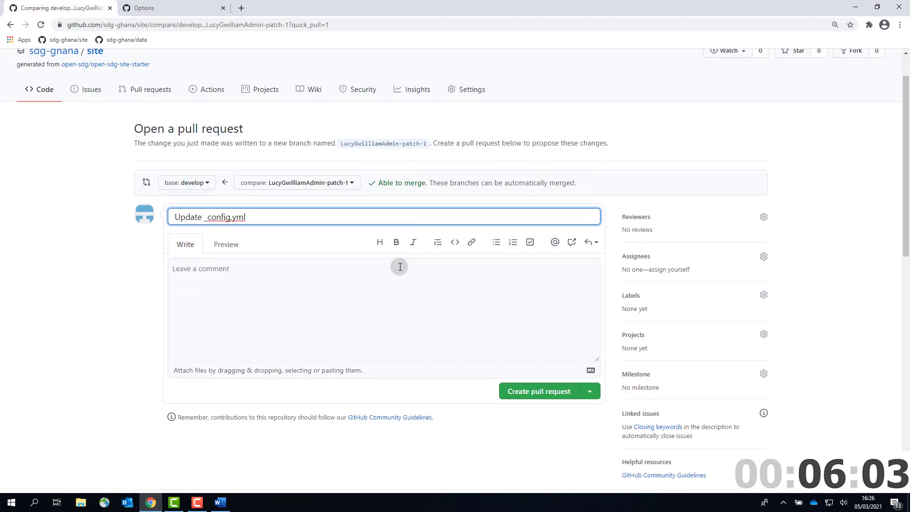
pyautogui.click(537, 391)
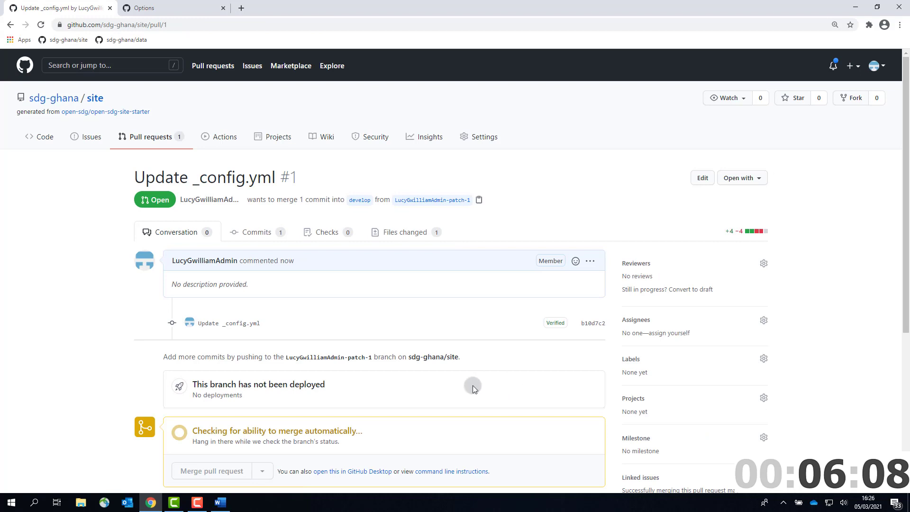
# Merge the site repository's _config.yml pull request once its checks pass, and delete the patch branch
pyautogui.scroll(-4, 455, 270)
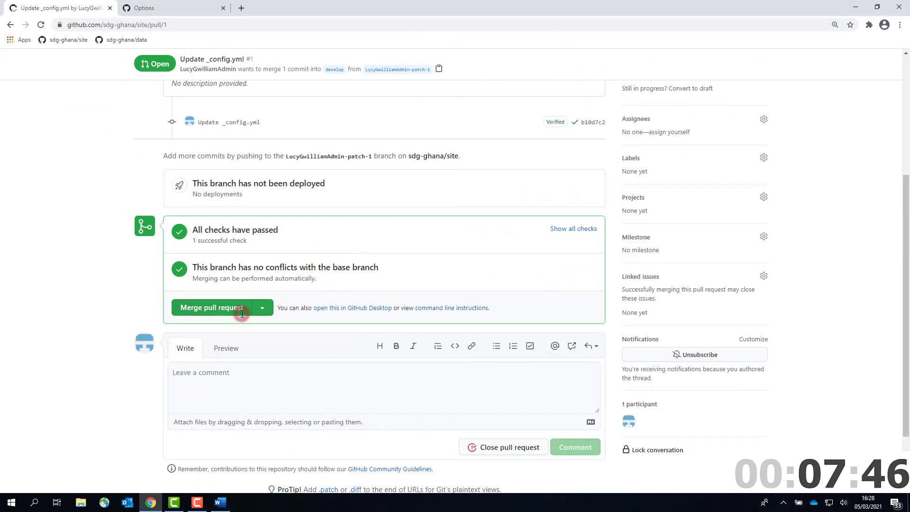
pyautogui.click(235, 313)
pyautogui.click(208, 249)
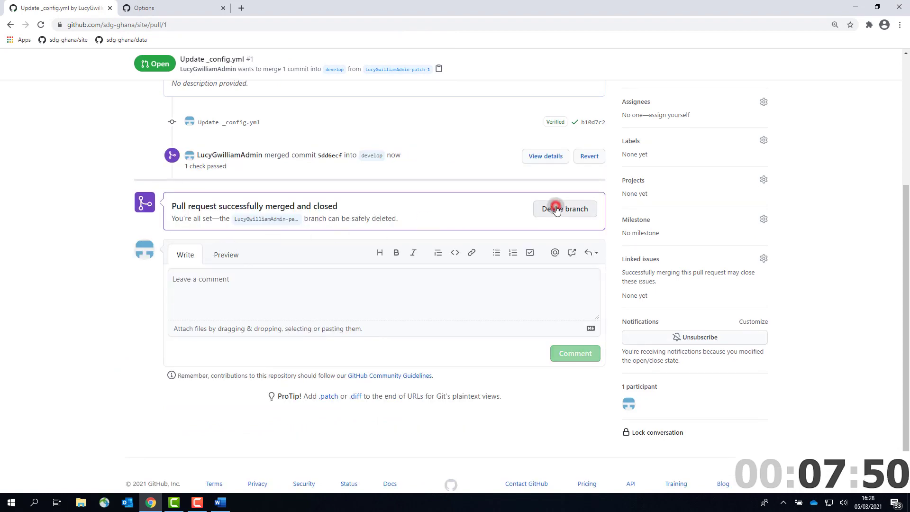
pyautogui.click(557, 209)
# Check that the site repository's workflow runs have finished, and open the published site from its GitHub Pages settings
pyautogui.scroll(5, 557, 209)
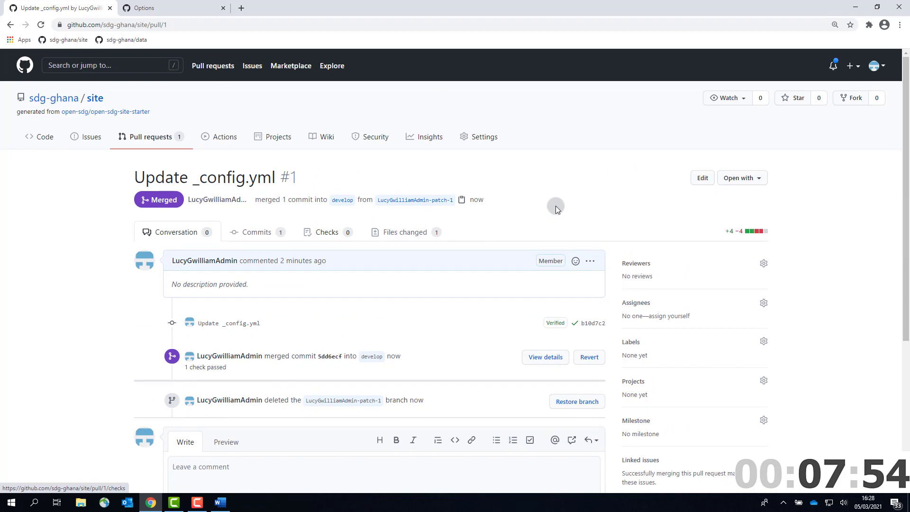
pyautogui.click(226, 141)
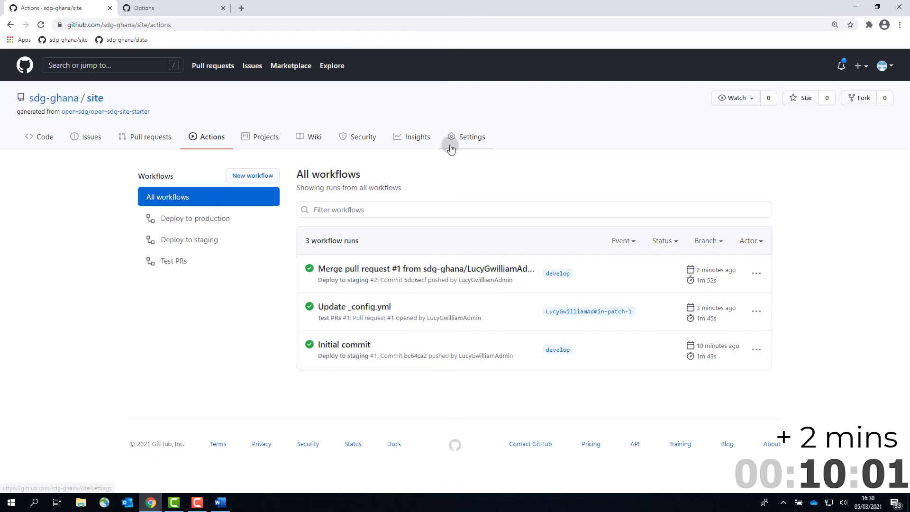
pyautogui.click(455, 143)
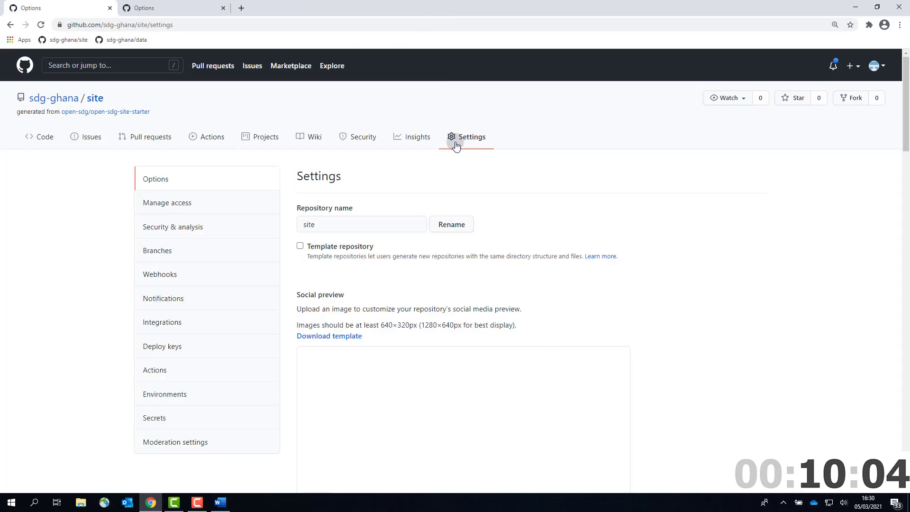
pyautogui.scroll(-15, 445, 210)
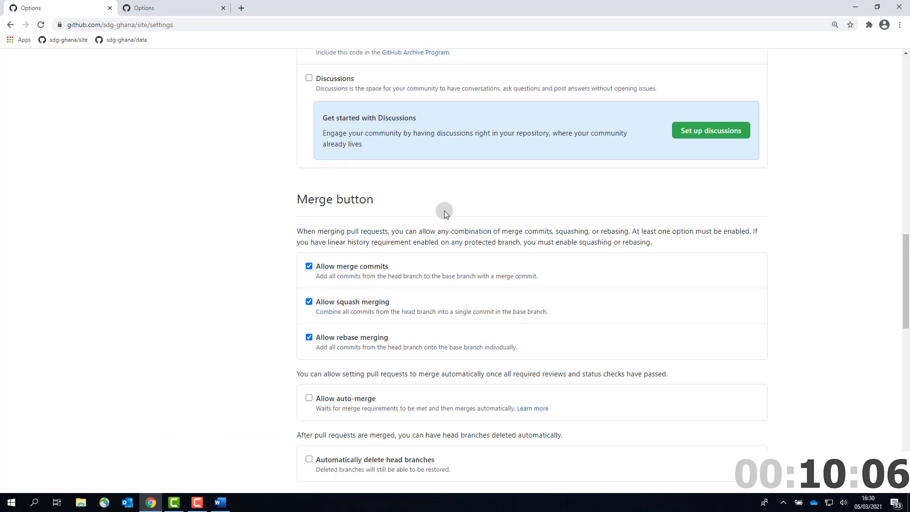
pyautogui.scroll(-10, 445, 211)
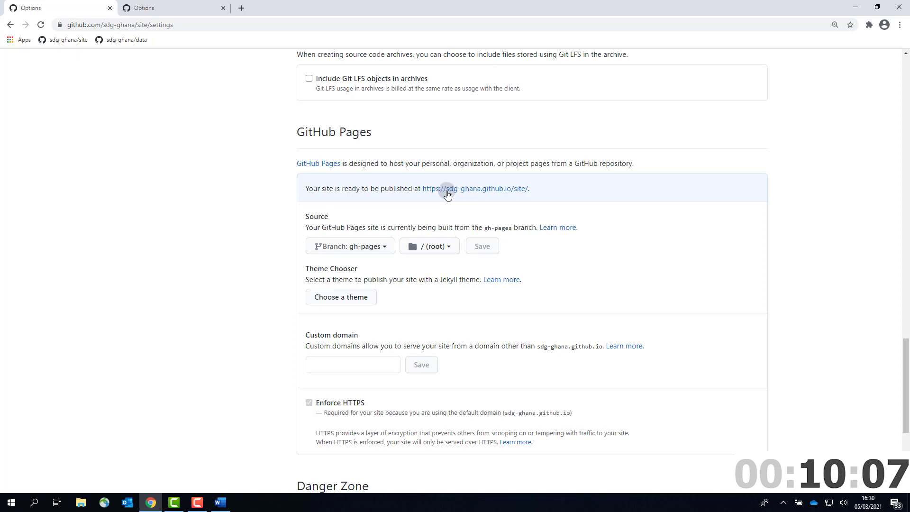
pyautogui.click(447, 190)
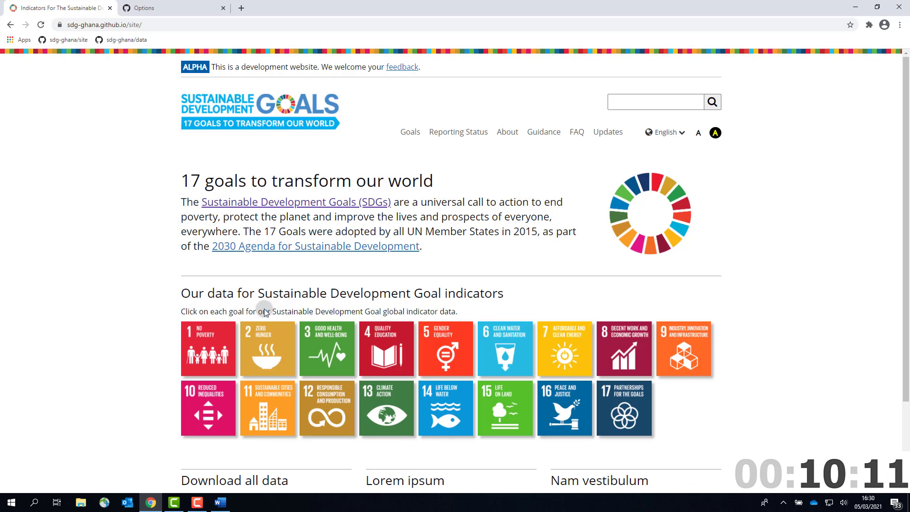
# View indicator 1.1.1 under Goal 1 on the published site and display groups A and B in its chart
pyautogui.click(228, 344)
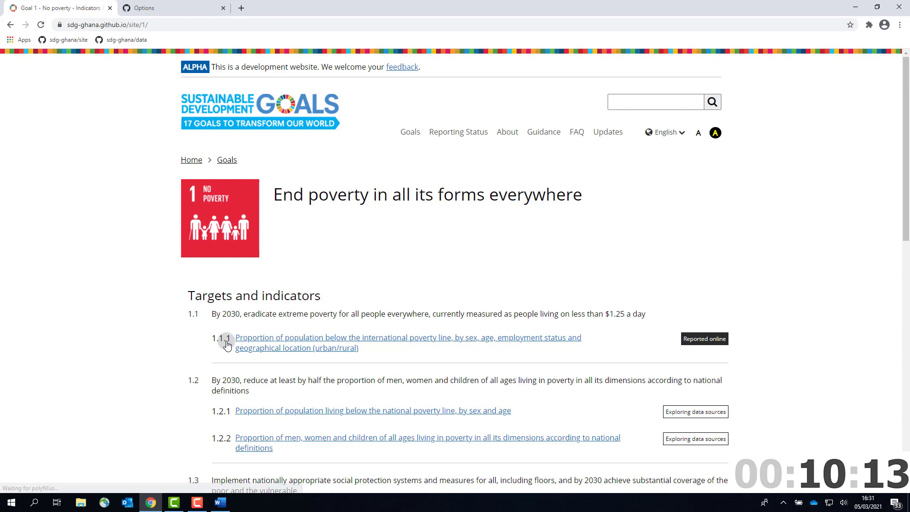
pyautogui.click(294, 340)
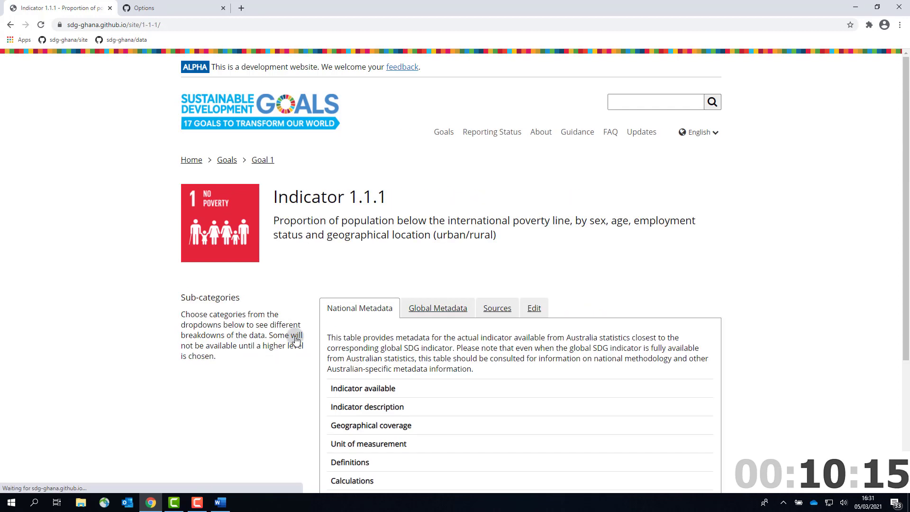
pyautogui.scroll(-2, 291, 321)
pyautogui.click(281, 308)
pyautogui.click(279, 342)
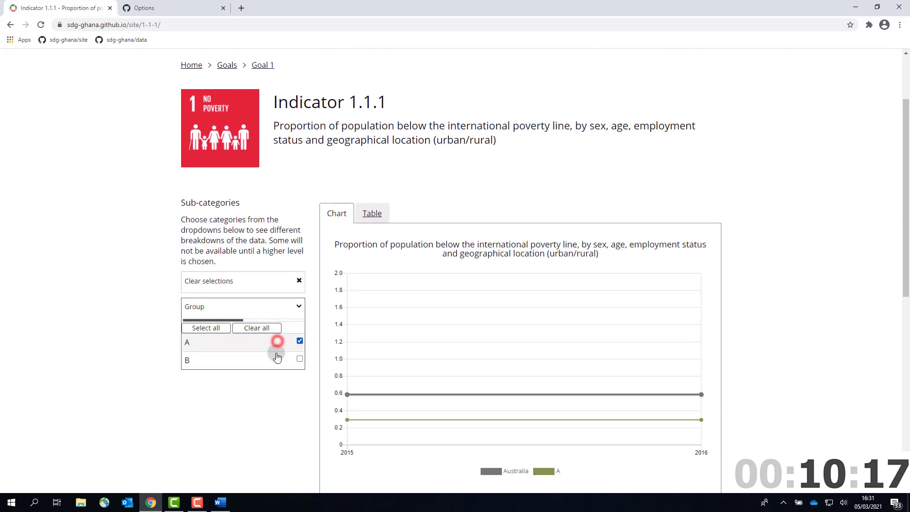
pyautogui.click(274, 360)
pyautogui.scroll(-1, 352, 325)
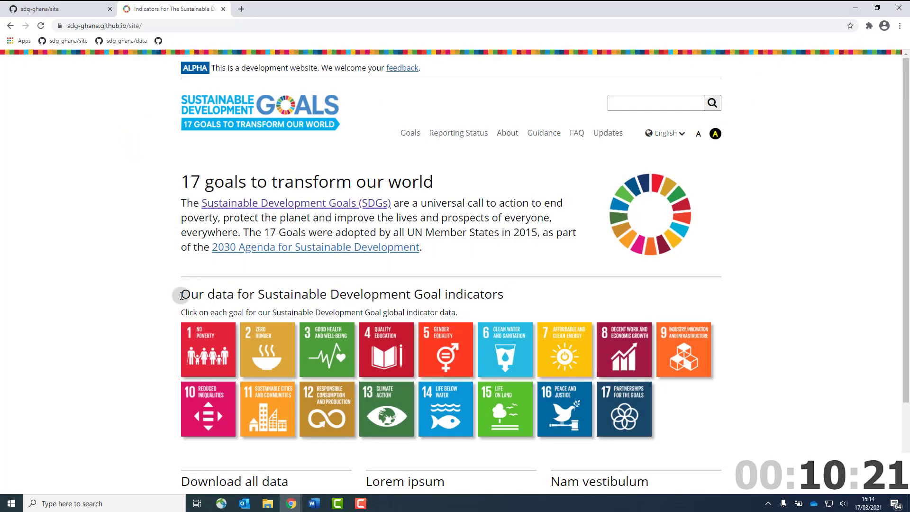
# Return to the sdg-ghana site repository and open its _config.yml from the develop branch for editing
pyautogui.moveTo(181, 296); pyautogui.dragTo(206, 295)
pyautogui.click(163, 299)
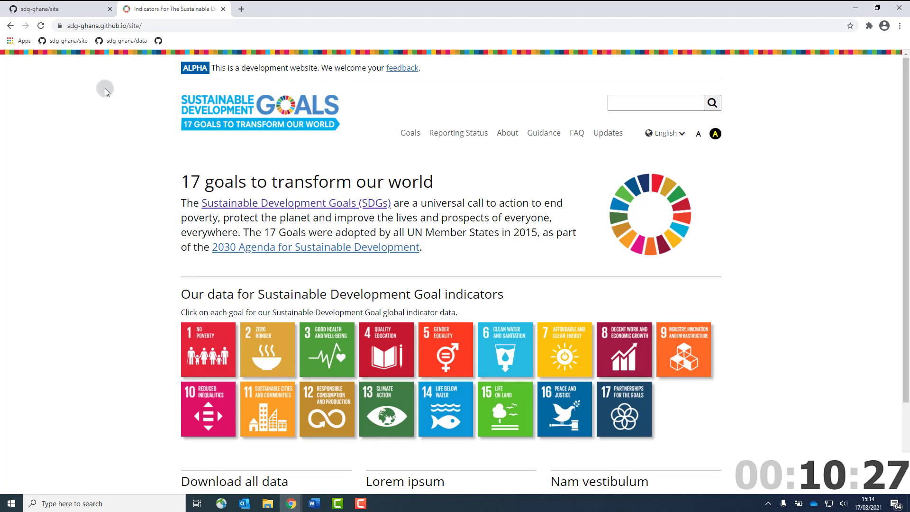
pyautogui.click(53, 12)
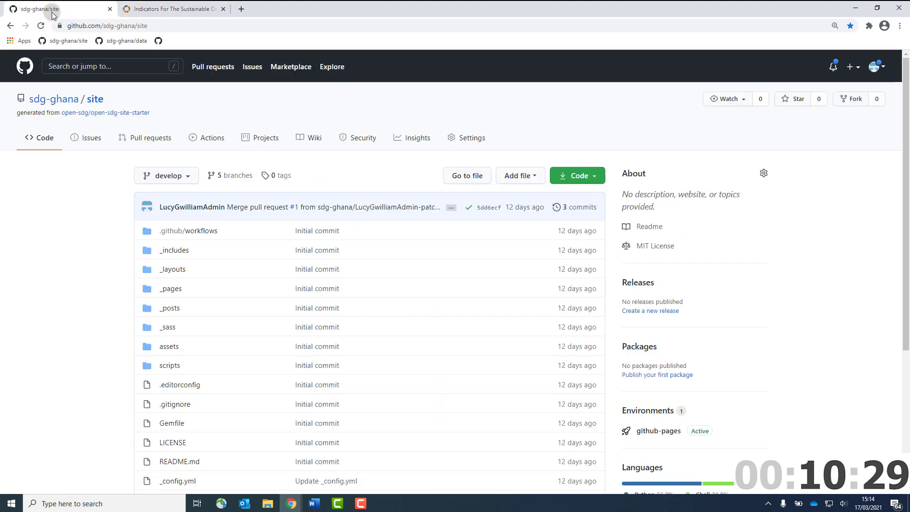
pyautogui.click(94, 100)
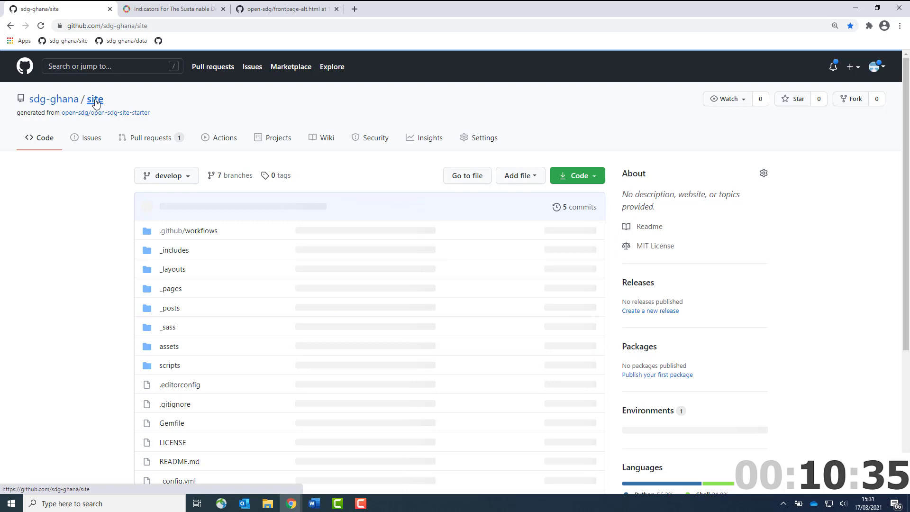
pyautogui.scroll(-2, 149, 266)
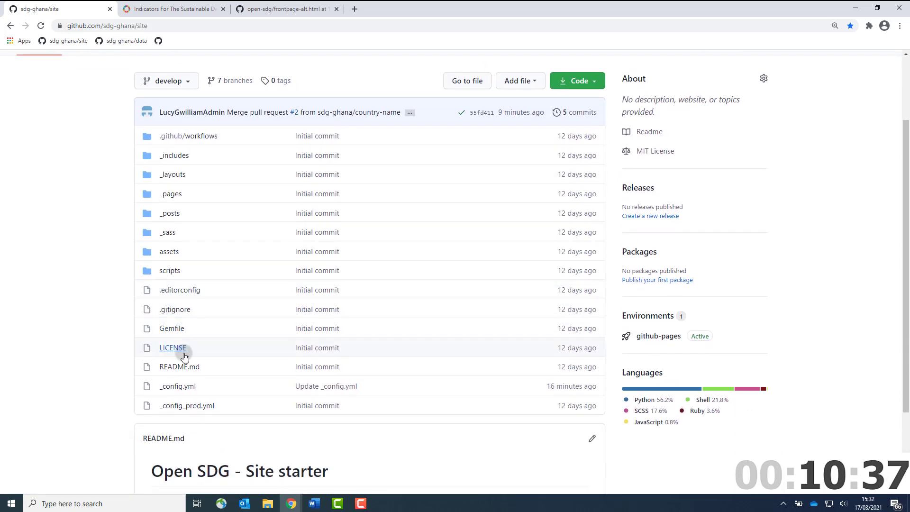
pyautogui.click(188, 388)
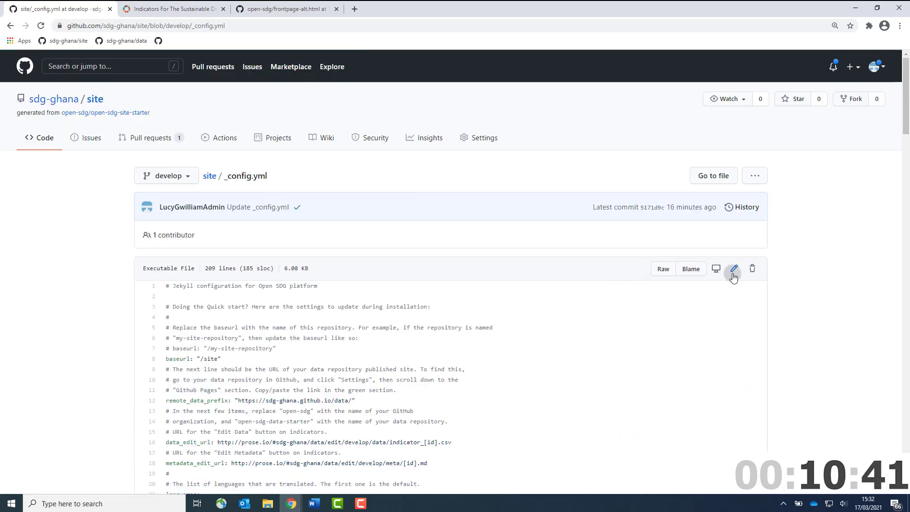
pyautogui.click(734, 270)
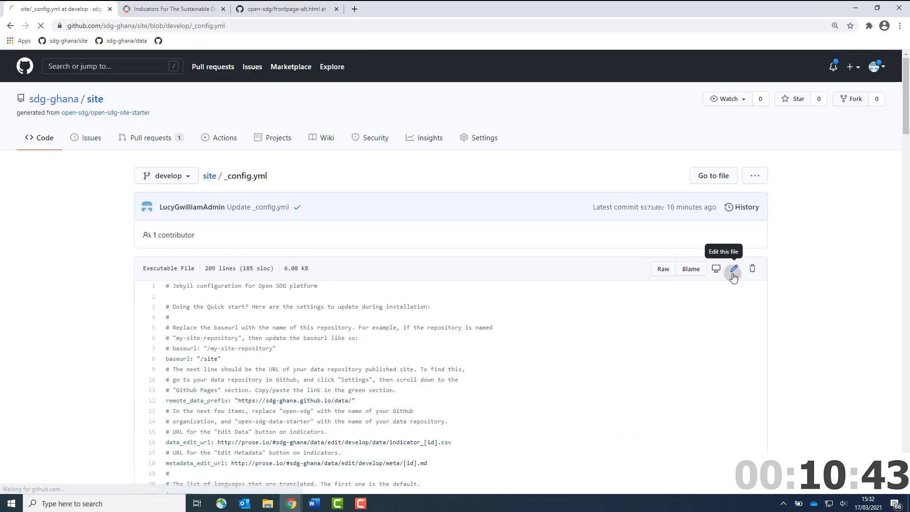
# In frontpage_goals_grid, replace "Our" with "Ghana" in the title and "our" with "Ghanaian" in the description
pyautogui.scroll(-2, 310, 356)
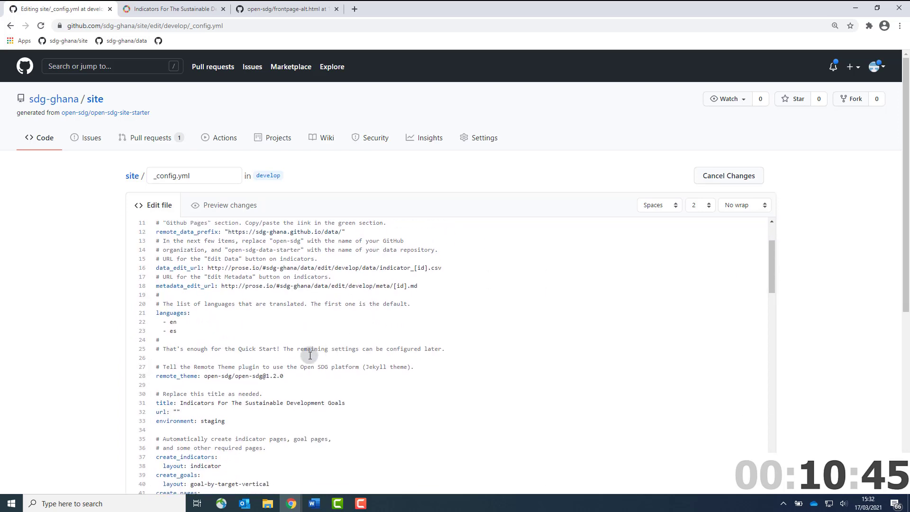
pyautogui.scroll(-10, 310, 356)
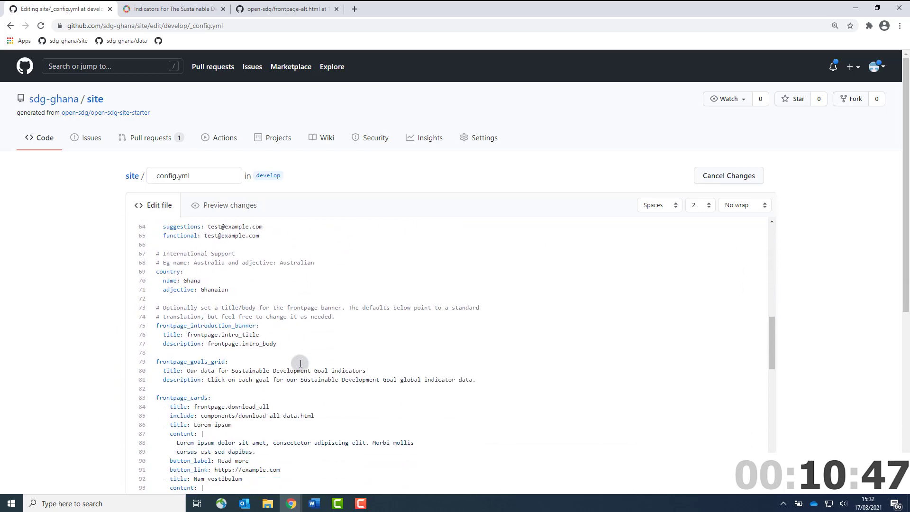
pyautogui.scroll(-1, 301, 364)
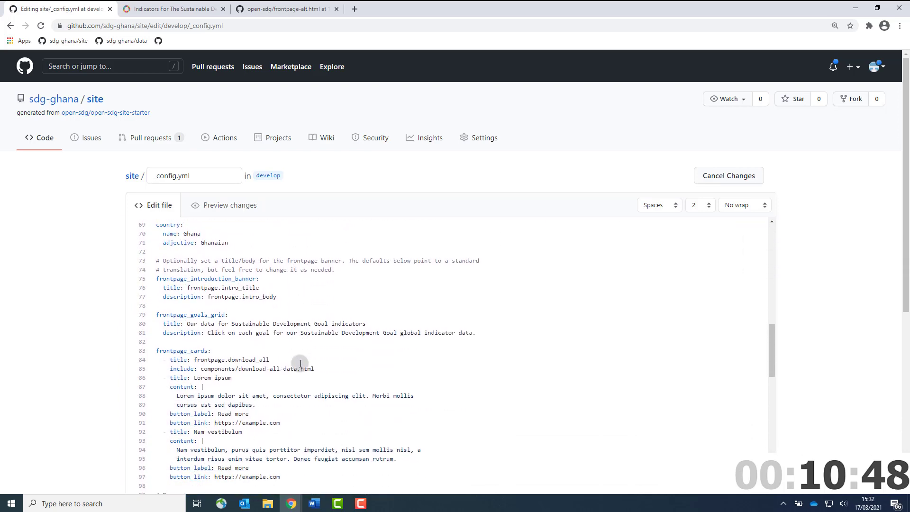
pyautogui.doubleClick(195, 325)
pyautogui.press('BackSpace')
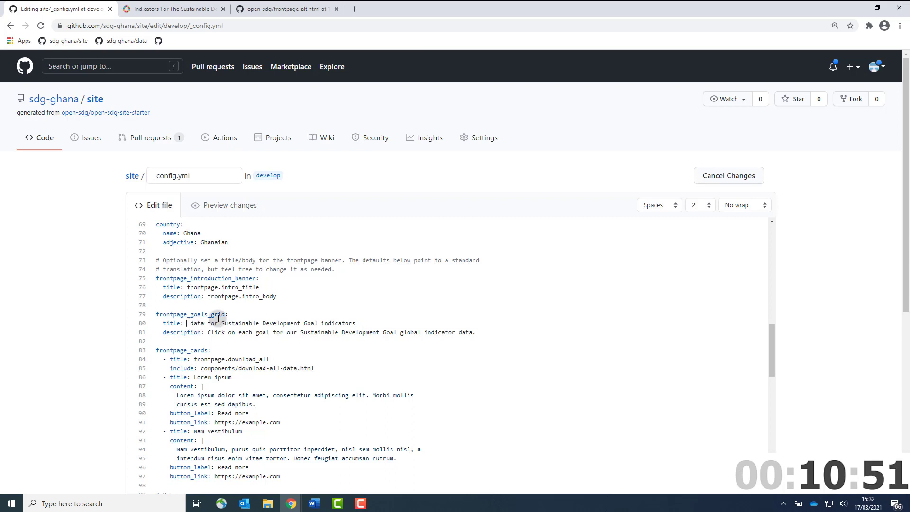
pyautogui.write('Ghana')
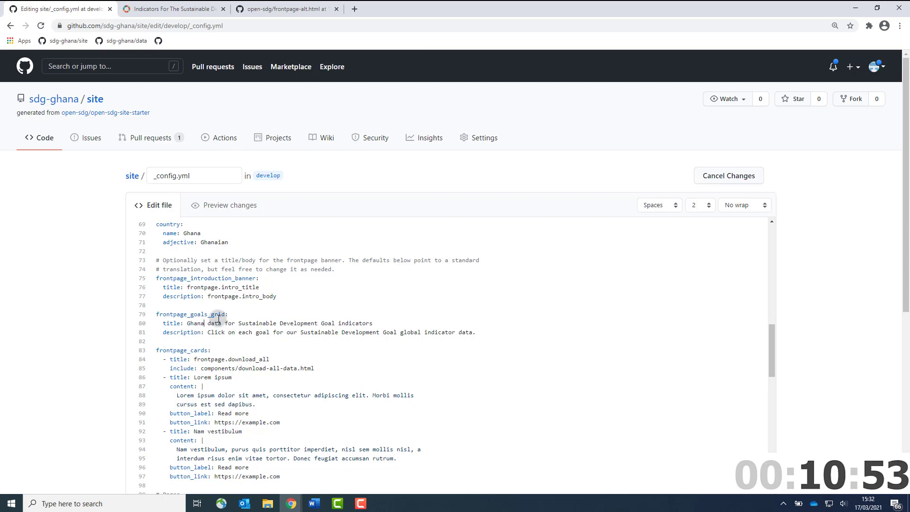
pyautogui.doubleClick(291, 332)
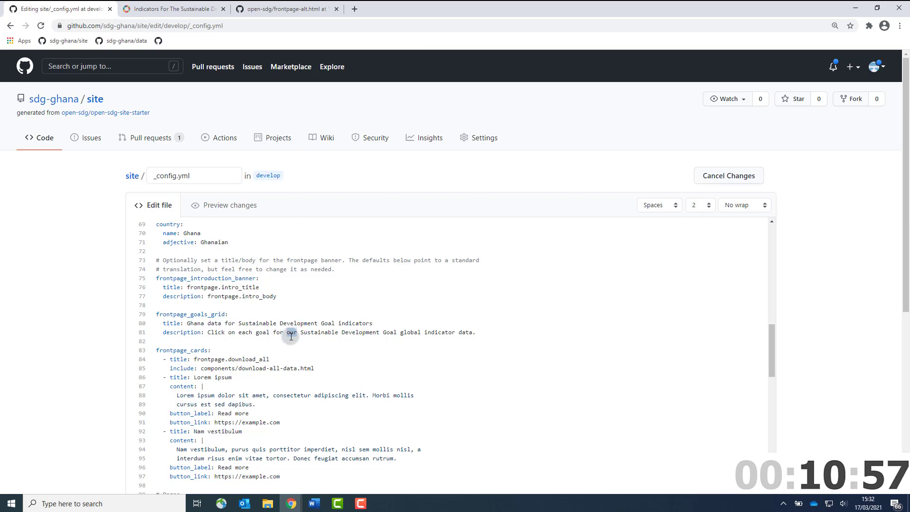
pyautogui.write('Ghanaian')
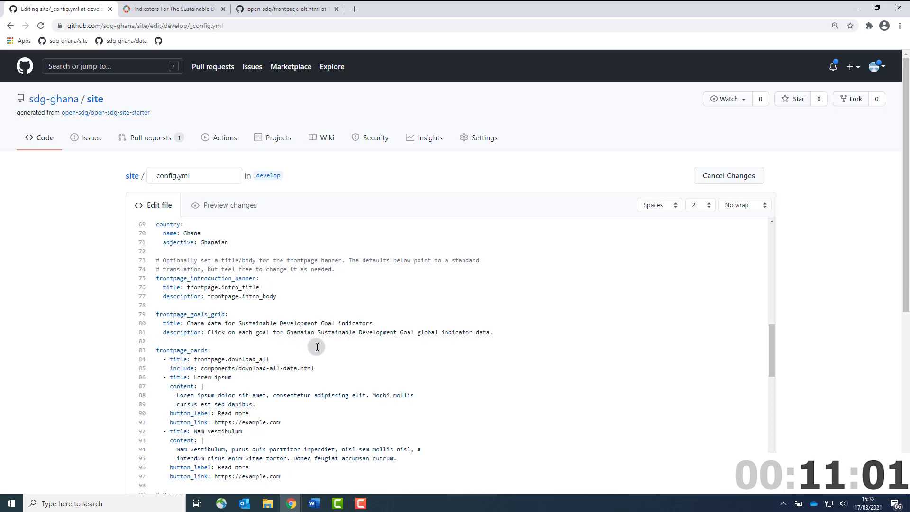
# Propose the _config.yml changes on a new branch named edit-goals-grid-text
pyautogui.scroll(-5, 317, 345)
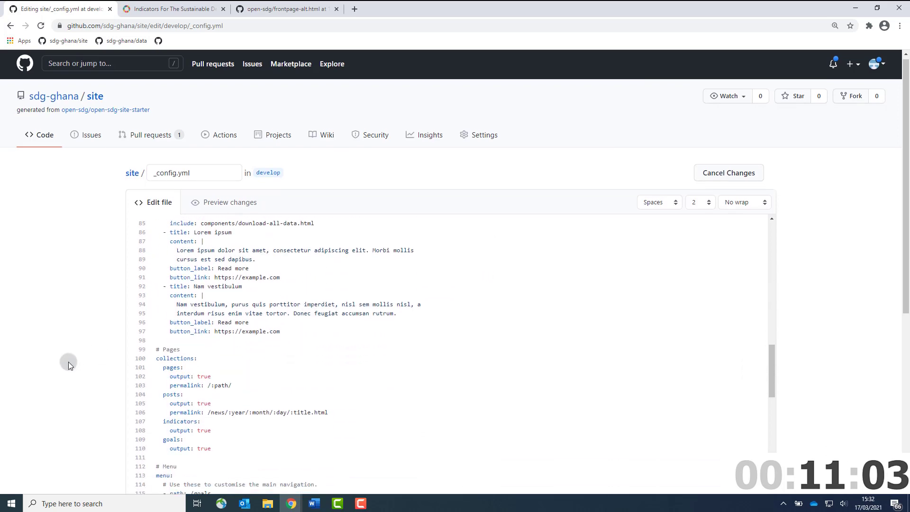
pyautogui.scroll(-5, 66, 362)
pyautogui.click(220, 398)
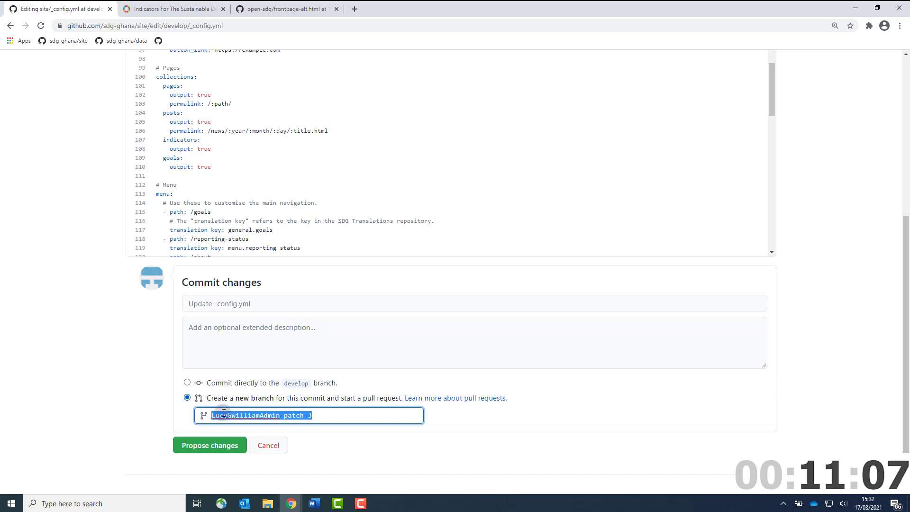
pyautogui.write('edit')
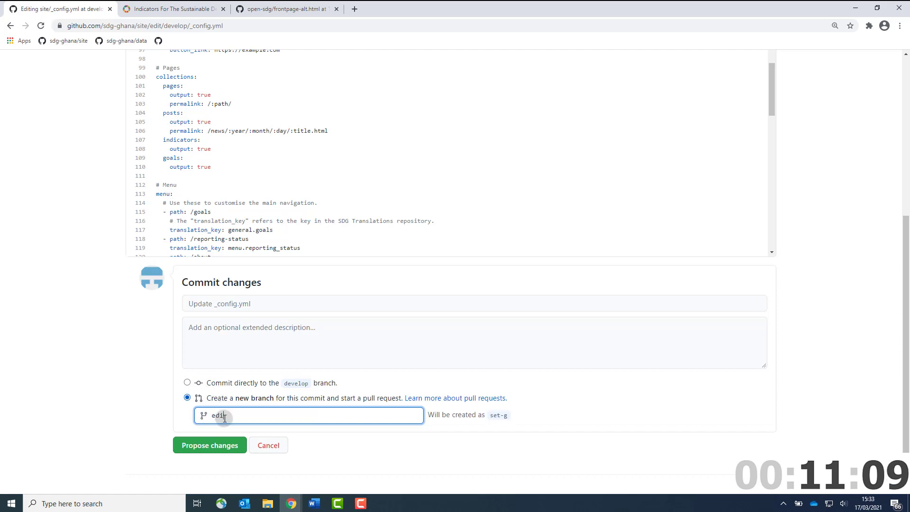
pyautogui.write('-goals')
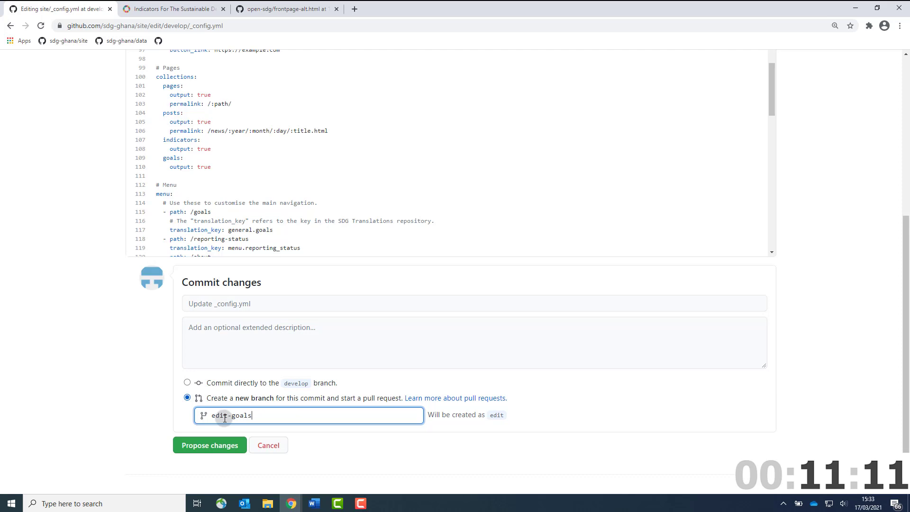
pyautogui.write('-grid-')
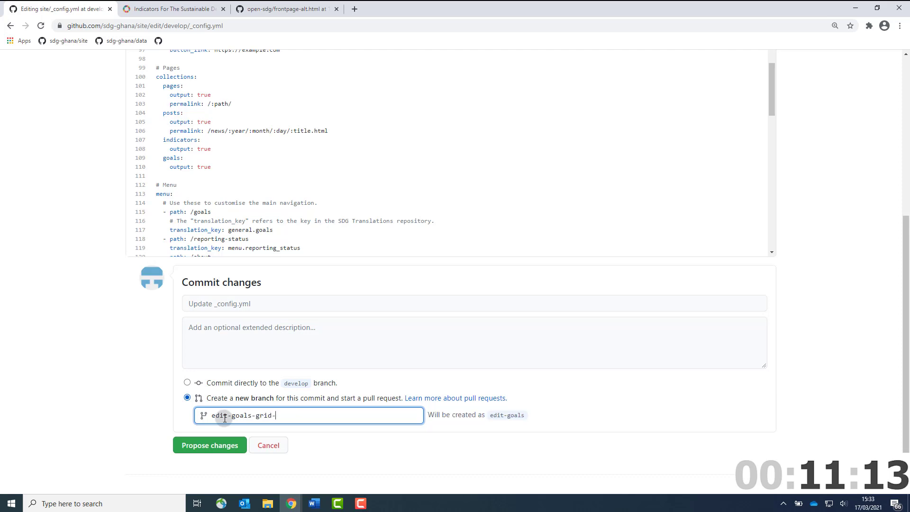
pyautogui.write('text')
pyautogui.click(222, 447)
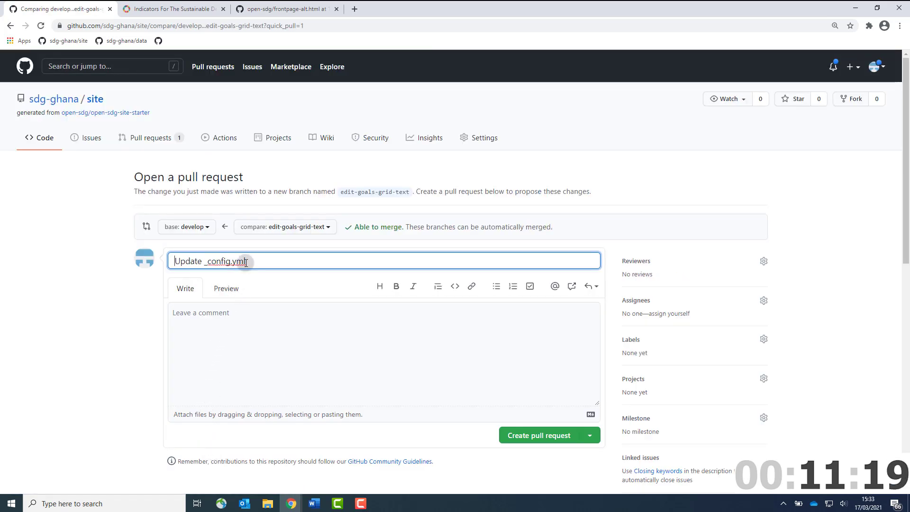
# Create the pull request into develop with the title "Specify country in goals grid title and description"
pyautogui.tripleClick(246, 261)
pyautogui.moveTo(147, 253)
pyautogui.write('Specify country i')
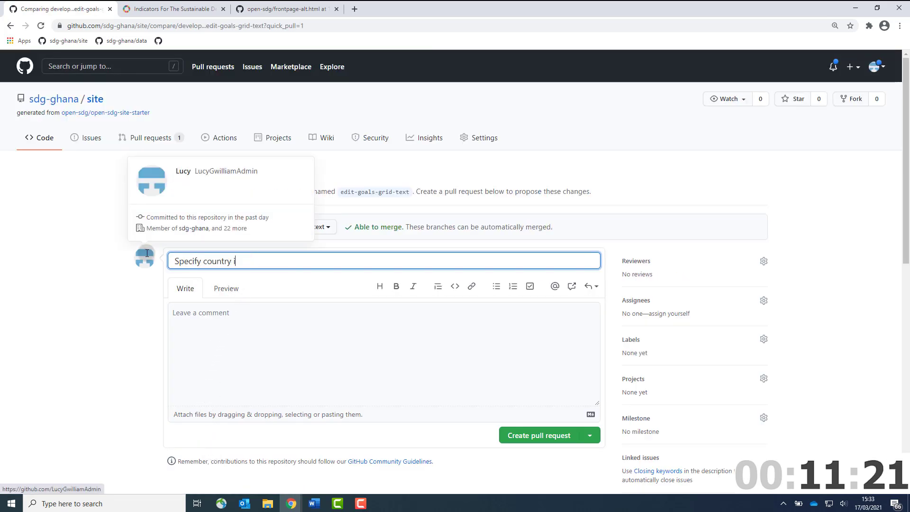
pyautogui.write('n goals grid title and descriptio')
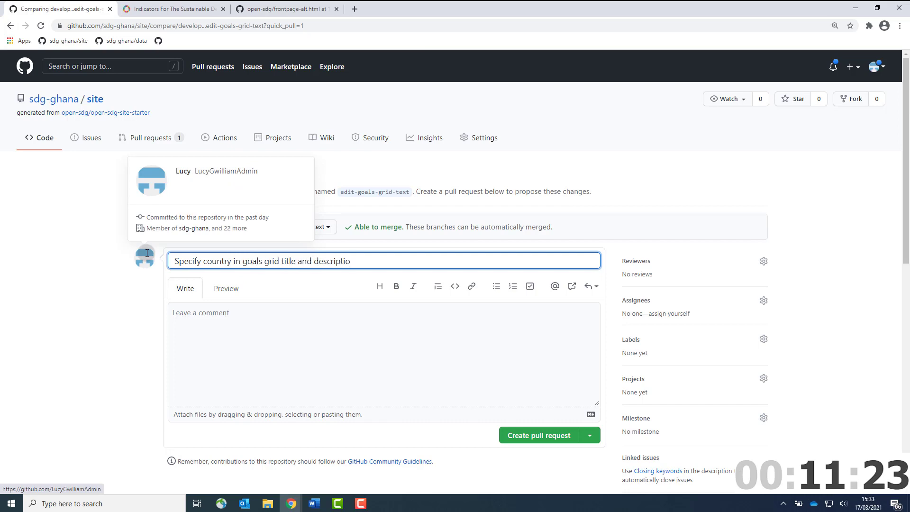
pyautogui.write('n')
pyautogui.click(545, 439)
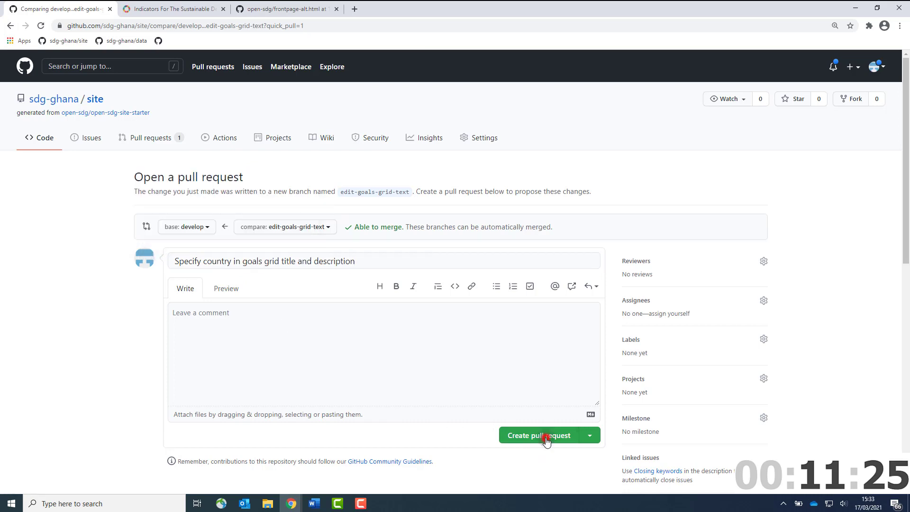
# Merge the goals grid pull request into develop and delete the edit-goals-grid-text branch
pyautogui.scroll(-1, 546, 440)
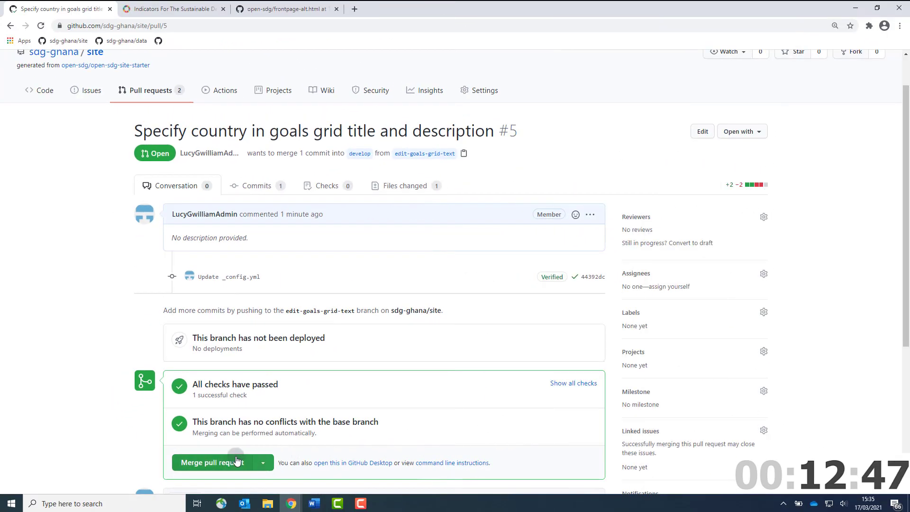
pyautogui.click(236, 462)
pyautogui.click(224, 402)
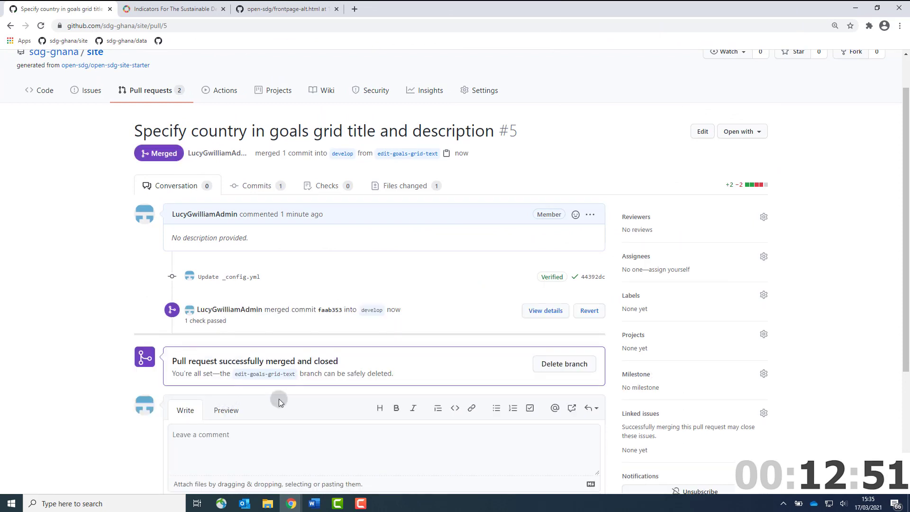
pyautogui.click(540, 365)
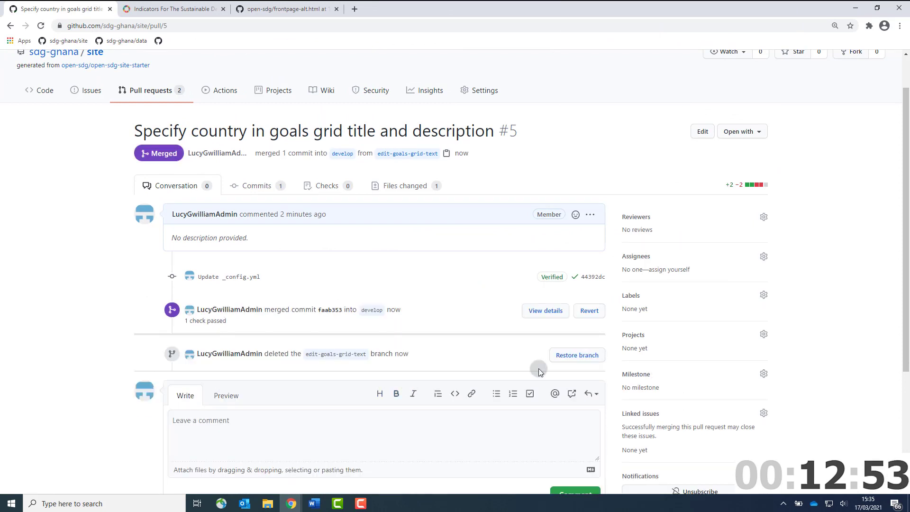
# Check the site repository's workflow runs, and reload the published site to review the goals grid title and description
pyautogui.scroll(1, 252, 273)
pyautogui.click(233, 145)
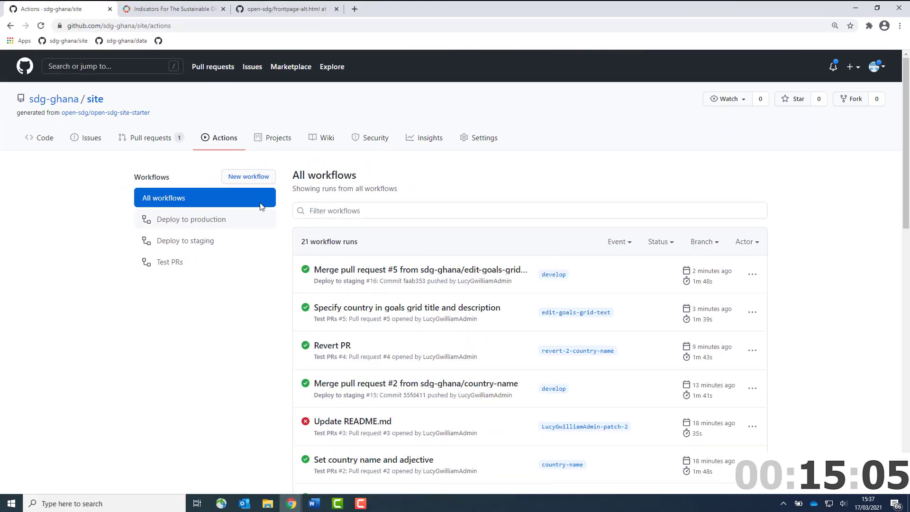
pyautogui.click(171, 9)
pyautogui.click(40, 27)
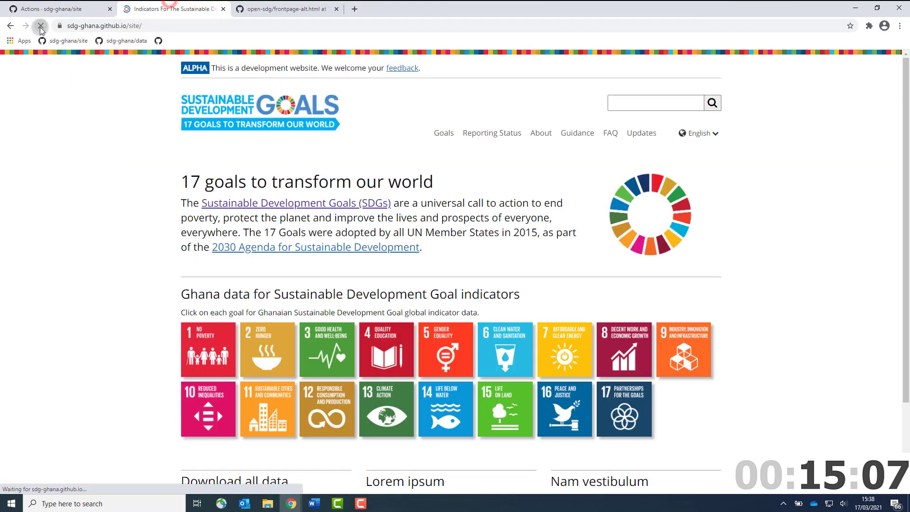
pyautogui.click(41, 26)
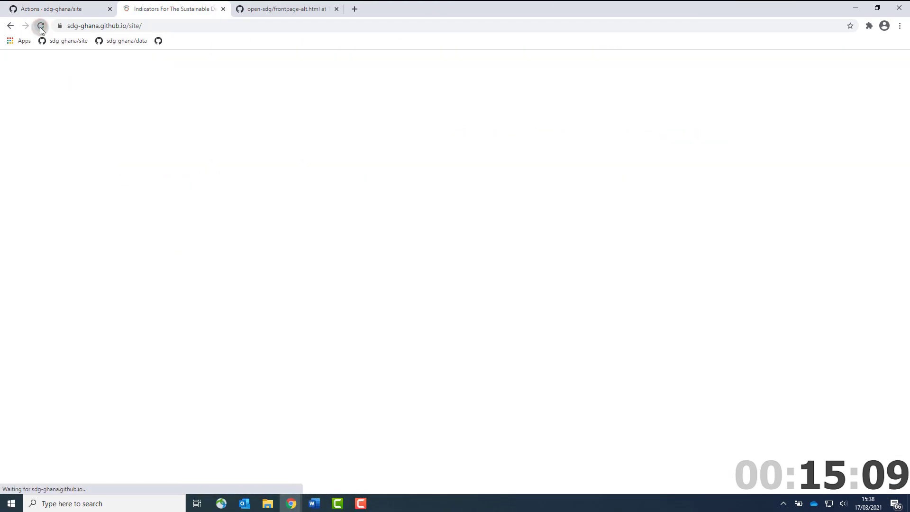
pyautogui.click(49, 102)
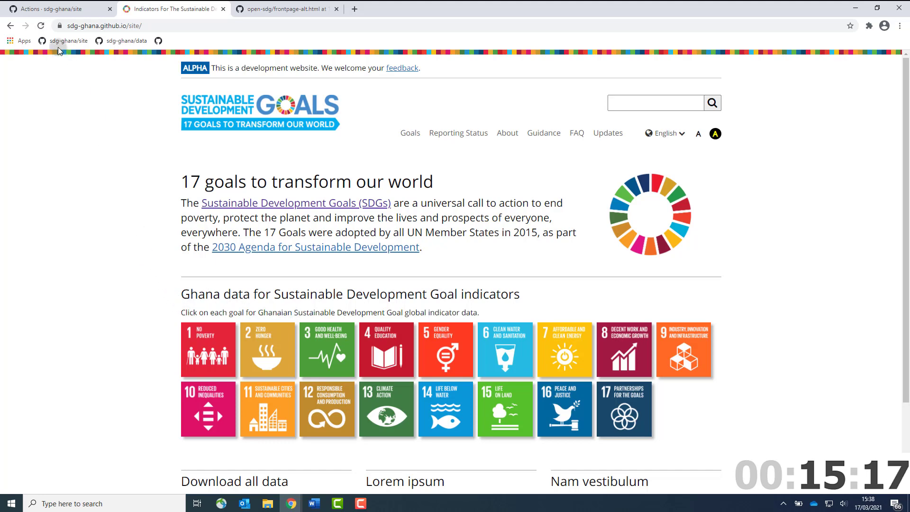
# Upload SDG_logo.png from the local Ghana folder to the assets/img folder of the site repository's develop branch
pyautogui.click(52, 9)
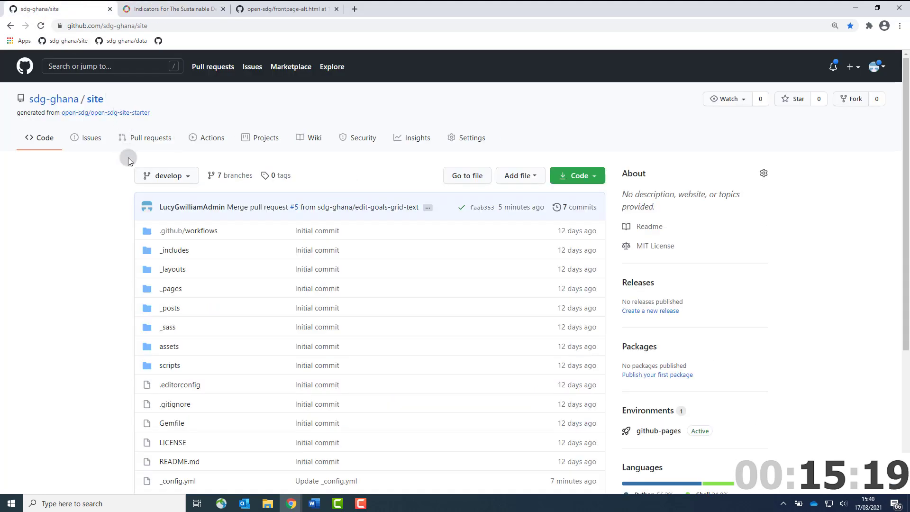
pyautogui.click(177, 351)
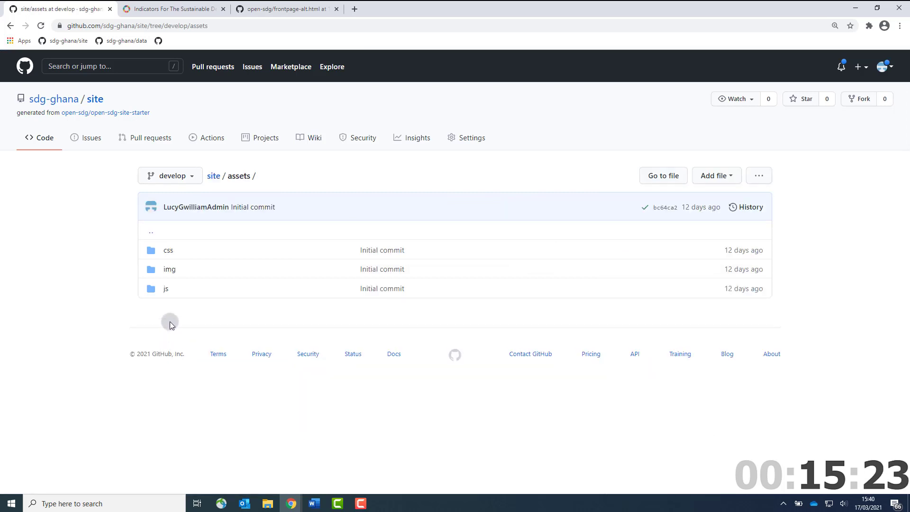
pyautogui.click(168, 269)
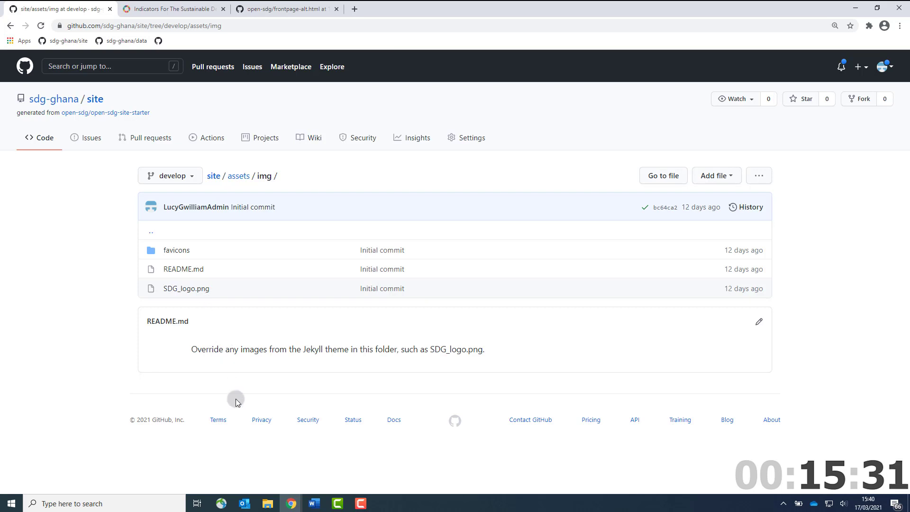
pyautogui.click(268, 504)
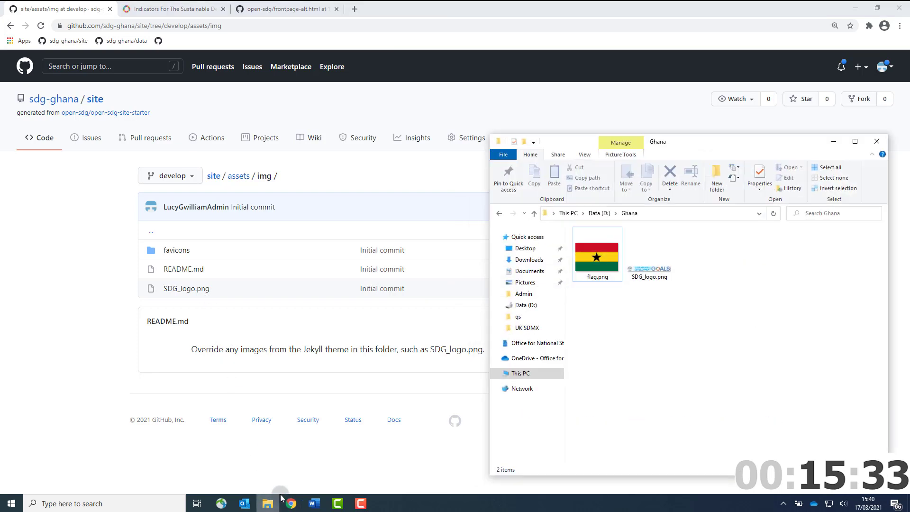
pyautogui.moveTo(654, 287); pyautogui.dragTo(260, 298)
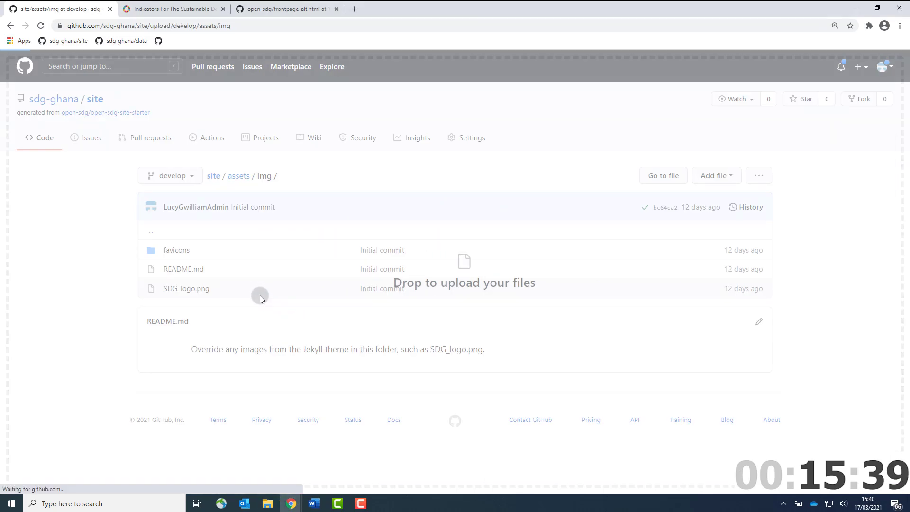
pyautogui.scroll(-3, 308, 316)
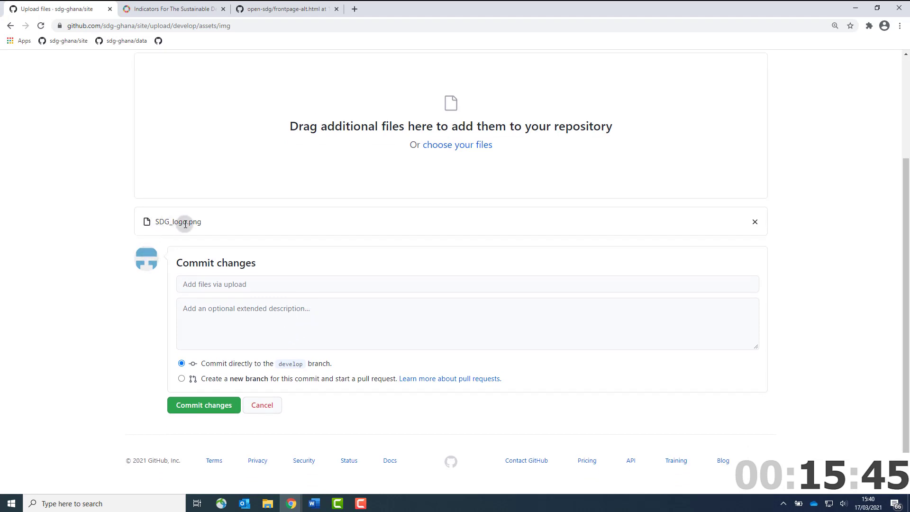
# Commit the uploaded logo with the message "Swap logo" to a new branch named gss-logo and create its pull request into develop
pyautogui.click(219, 281)
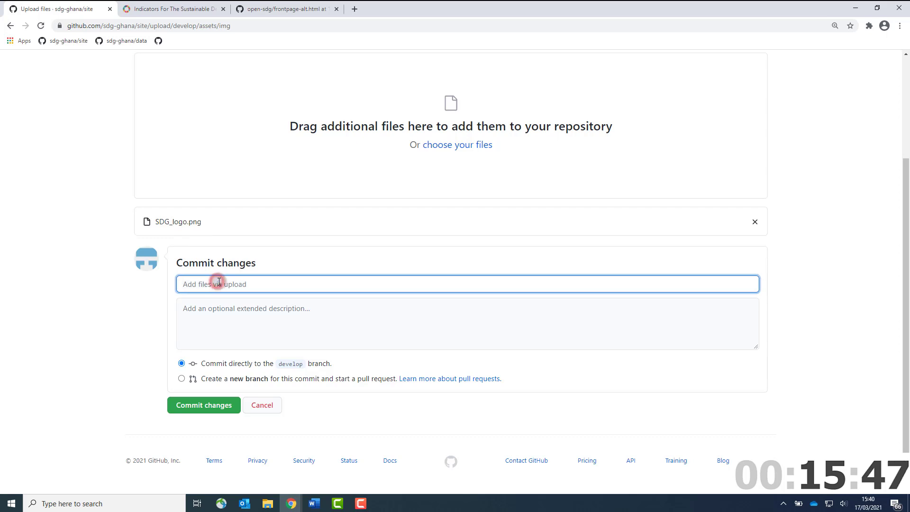
pyautogui.write('Swap logo')
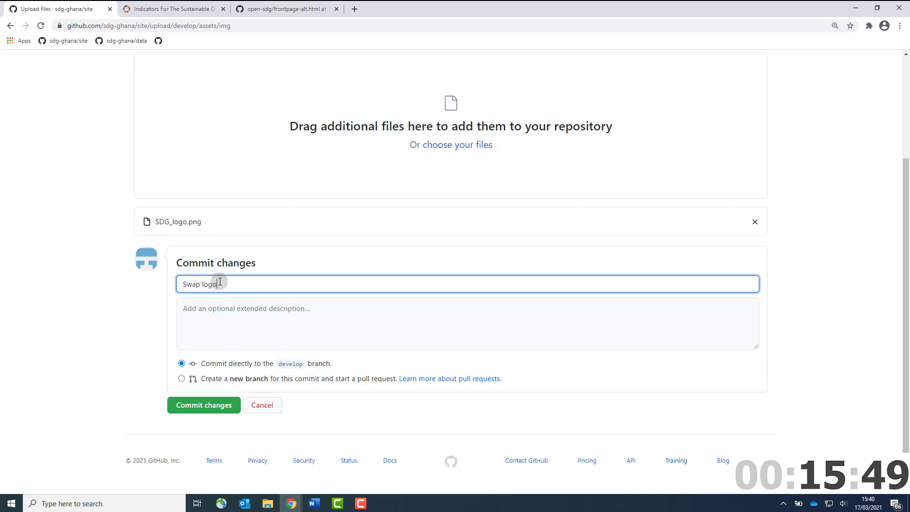
pyautogui.click(182, 379)
pyautogui.write('gss-1')
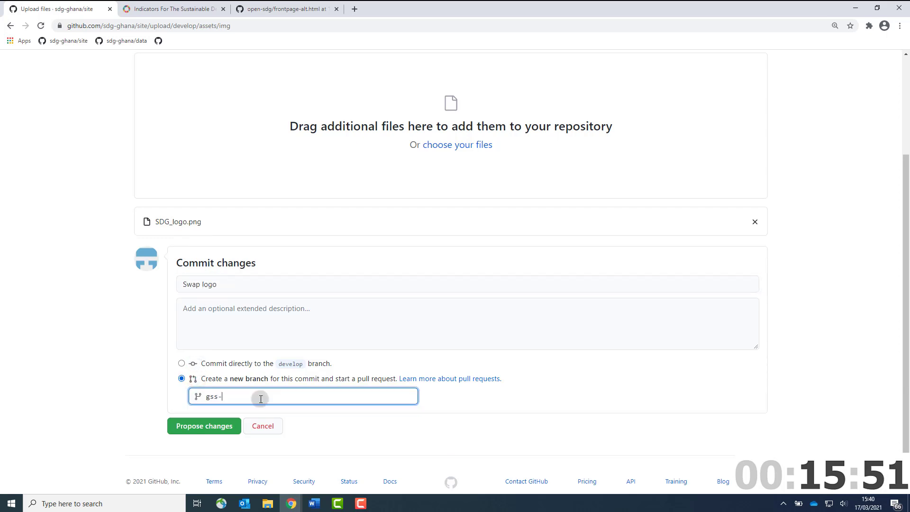
pyautogui.write('ogo')
pyautogui.click(223, 427)
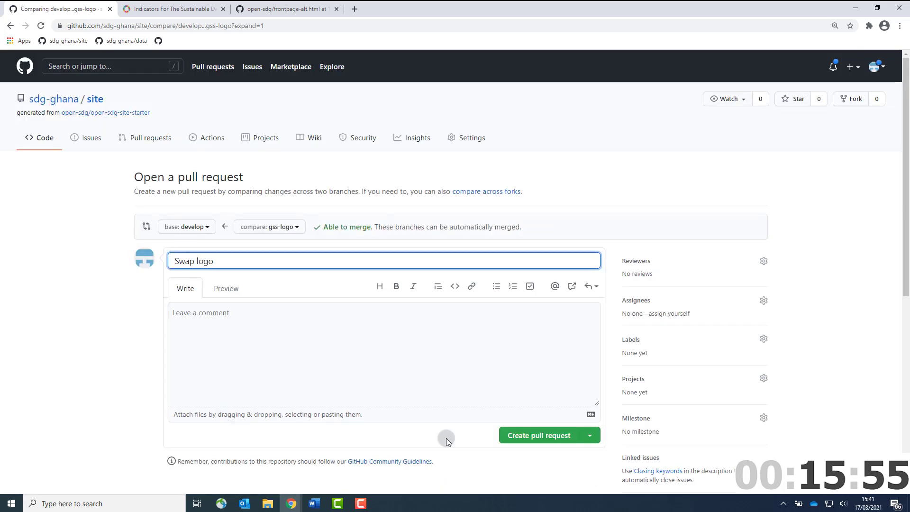
pyautogui.click(511, 426)
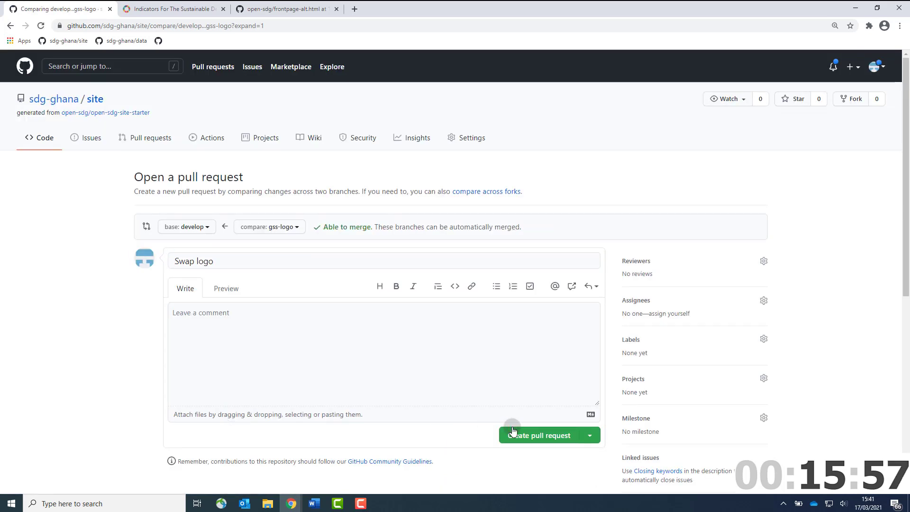
# Merge the "Swap logo" pull request into develop and delete the gss-logo branch
pyautogui.scroll(-1, 512, 427)
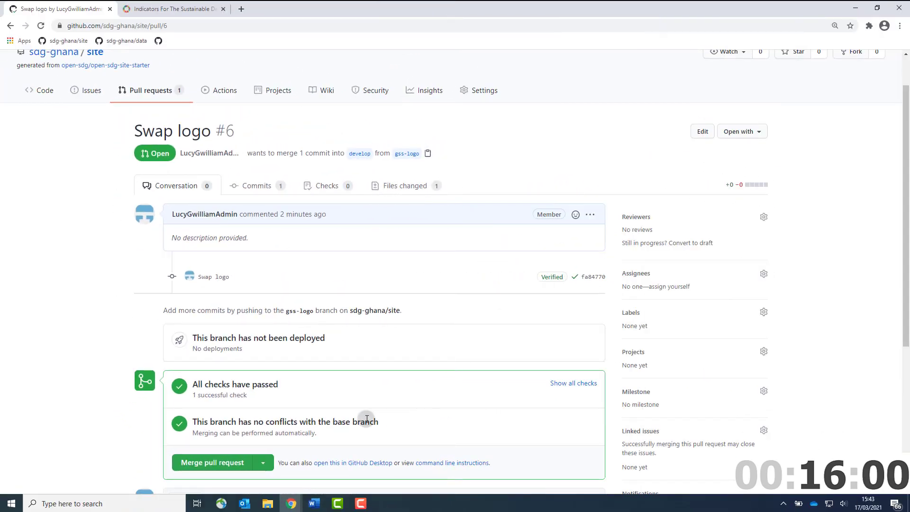
pyautogui.click(232, 459)
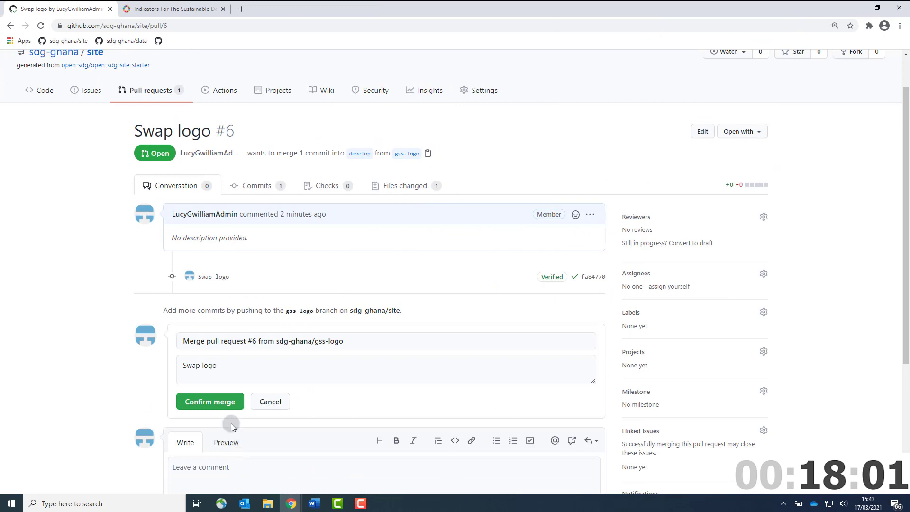
pyautogui.click(228, 404)
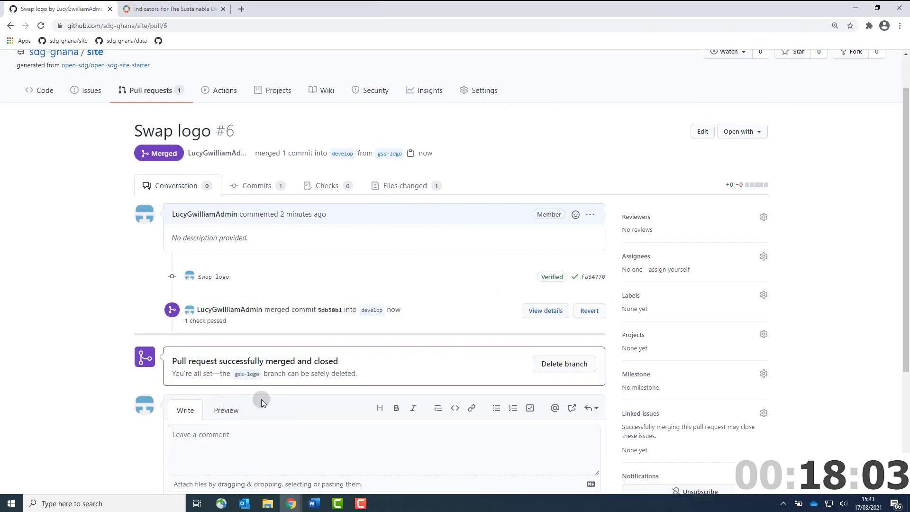
pyautogui.click(531, 365)
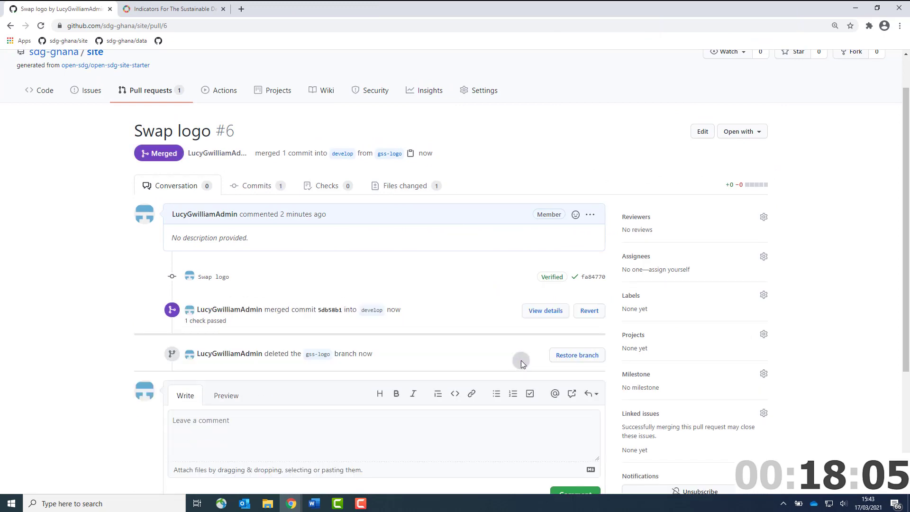
# Check the site repository's workflow runs for the logo merge, and reload the published site to review the header logo
pyautogui.scroll(1, 232, 351)
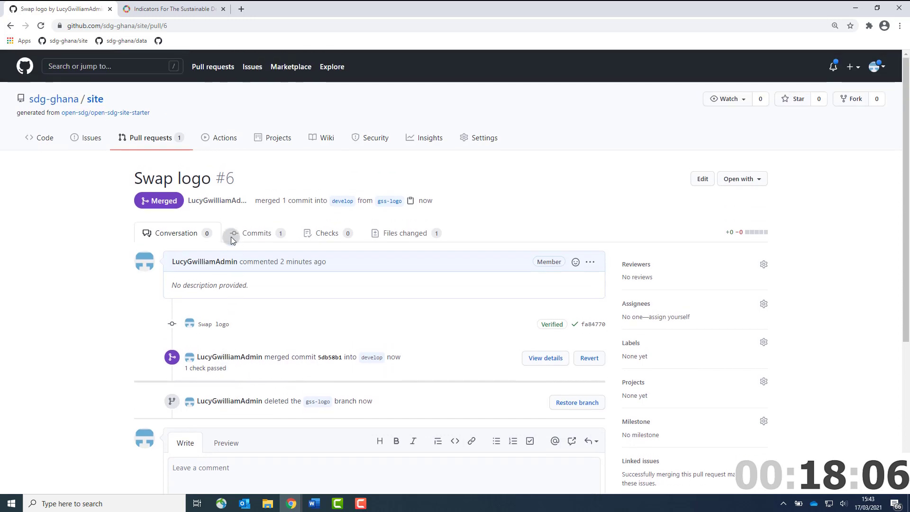
pyautogui.click(229, 147)
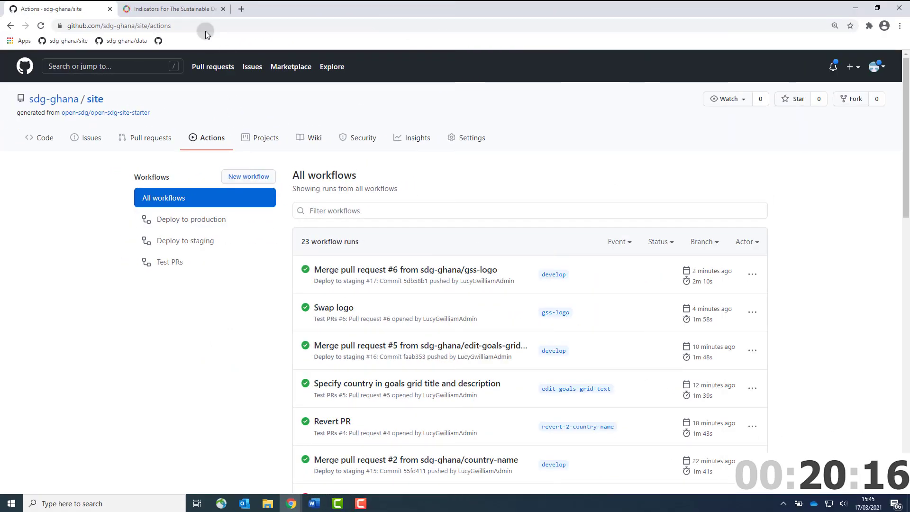
pyautogui.click(179, 4)
pyautogui.click(41, 25)
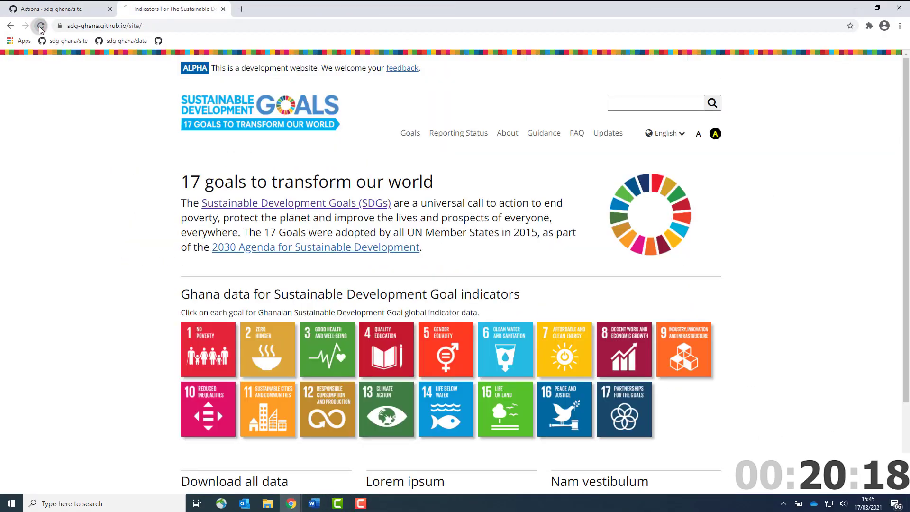